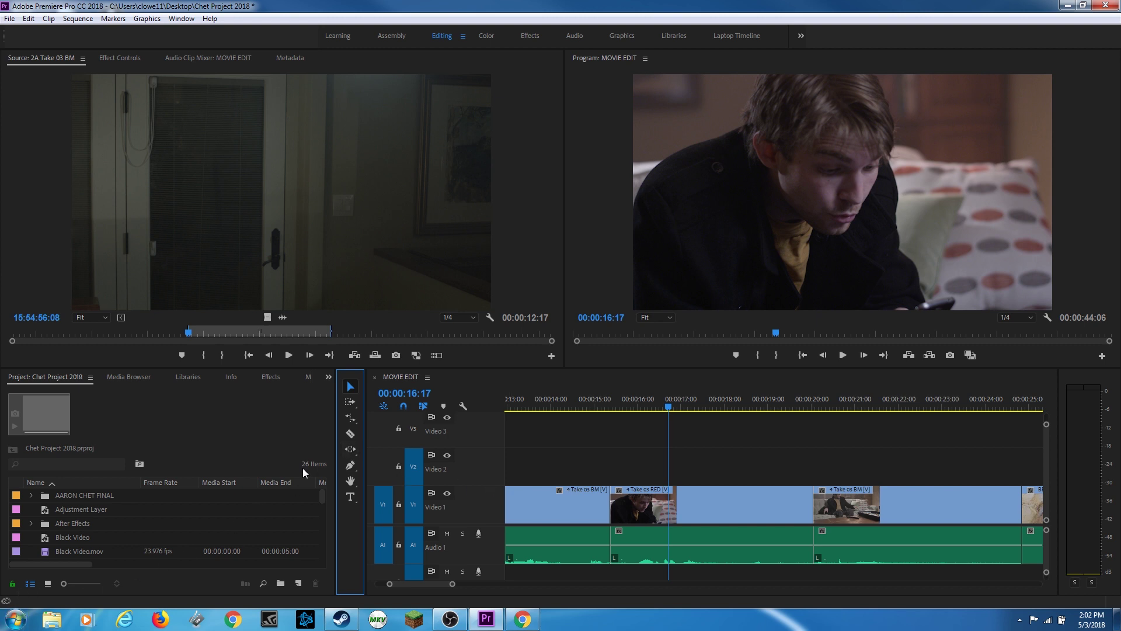
Switch to the Pen tool and select the Video 1 clips in turn, ending on the later 4 Take 03 BM clip.
{"action": "left_click", "coordinate": [358, 462]}
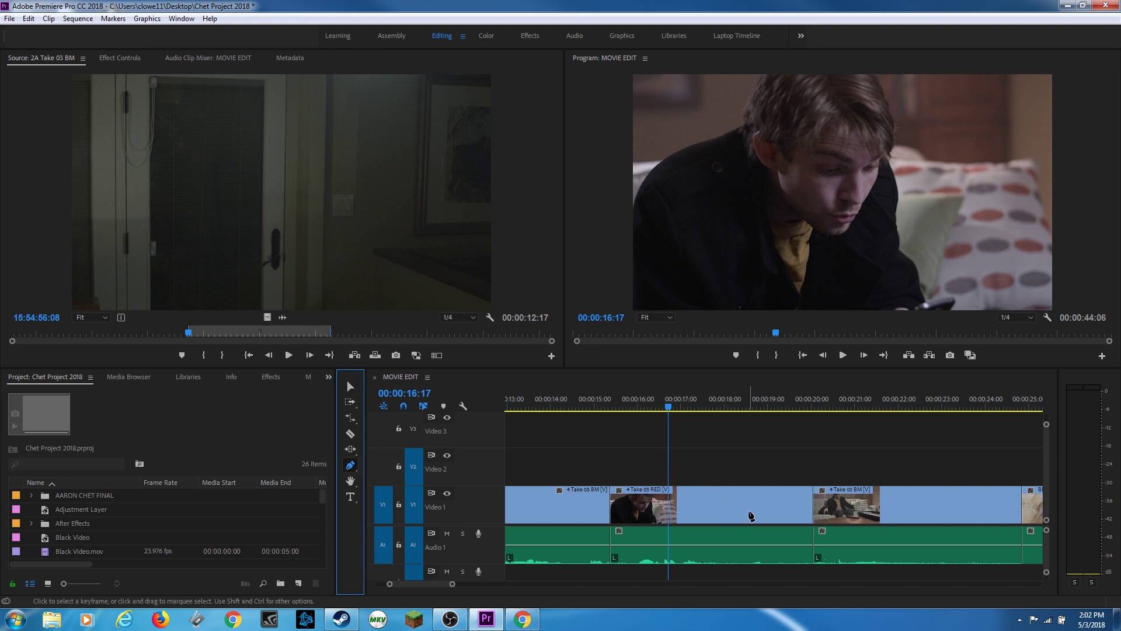
{"action": "left_click", "coordinate": [853, 503]}
{"action": "left_click", "coordinate": [742, 505]}
{"action": "left_click", "coordinate": [553, 507]}
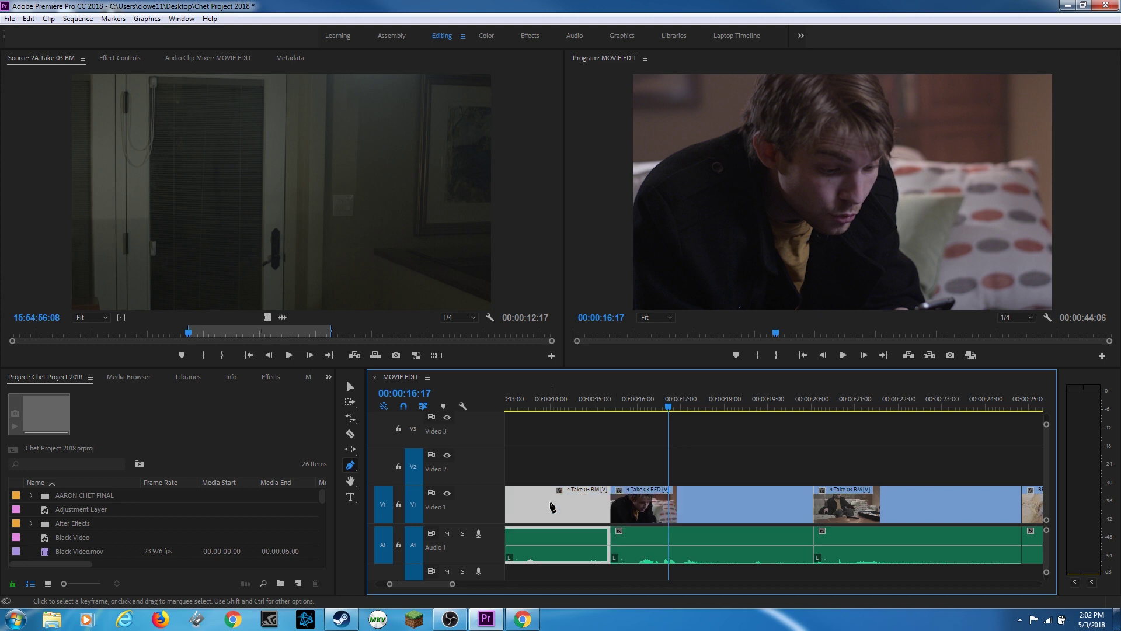
{"action": "left_click", "coordinate": [729, 505]}
{"action": "left_click", "coordinate": [854, 504]}
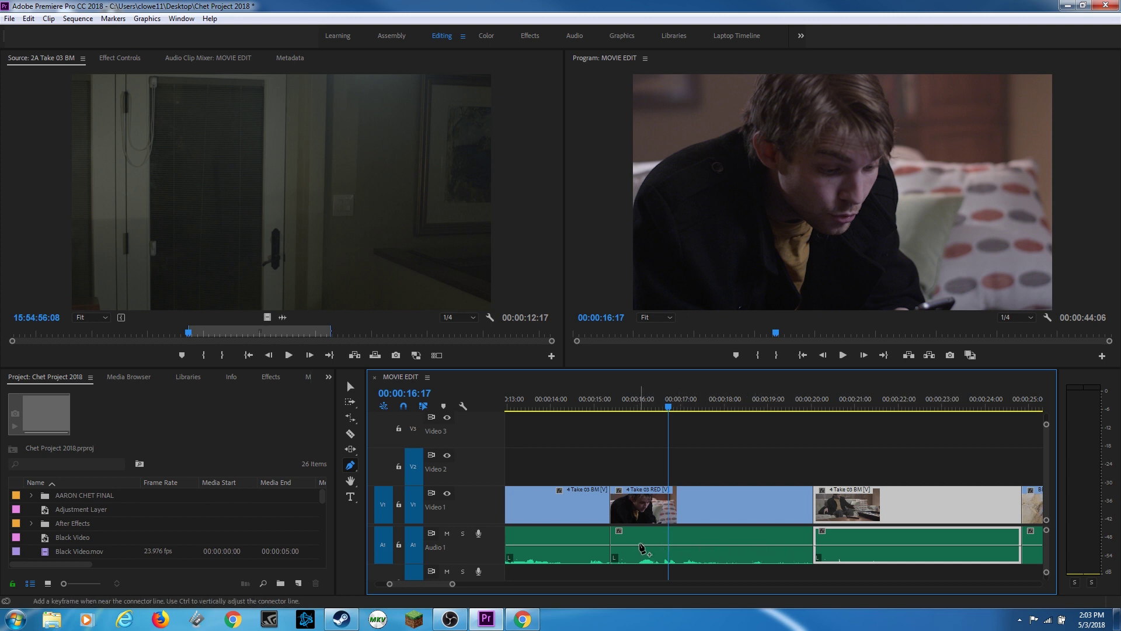
{"action": "key", "text": "v"}
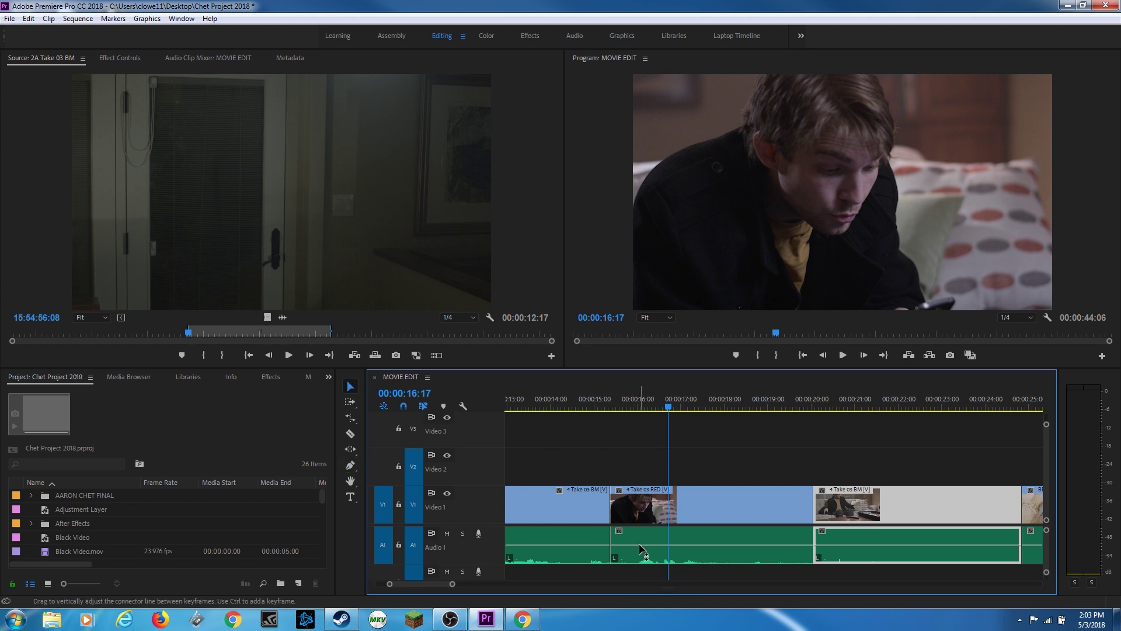
{"action": "left_click", "coordinate": [641, 548]}
{"action": "left_click_drag", "start_coordinate": [639, 545], "coordinate": [636, 540]}
{"action": "key", "text": "ctrl+z"}
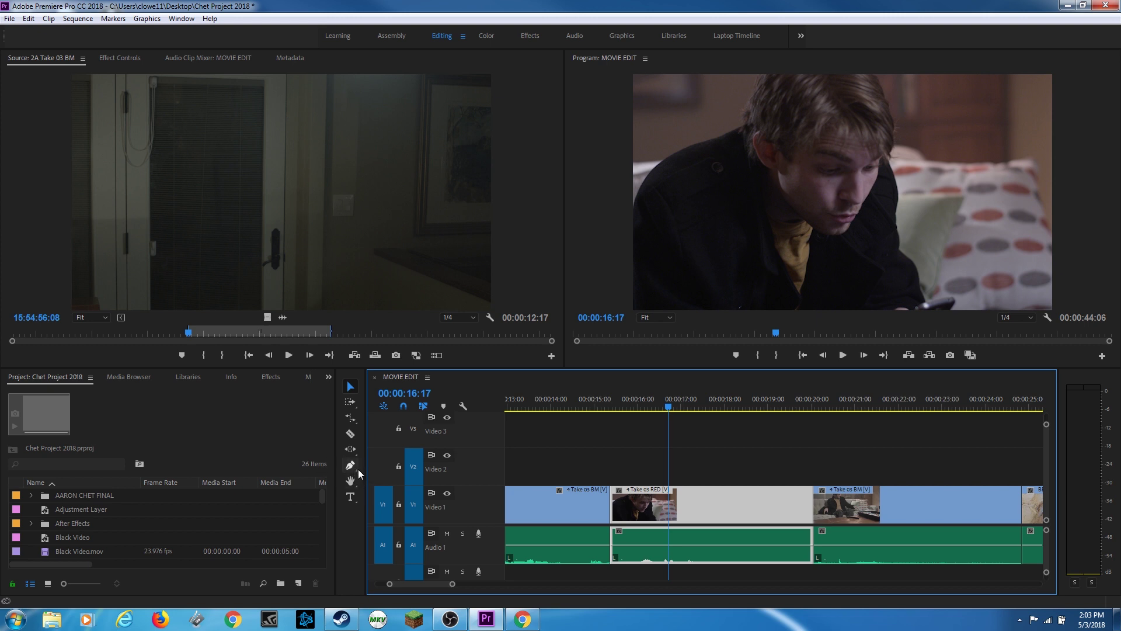
{"action": "key", "text": "p"}
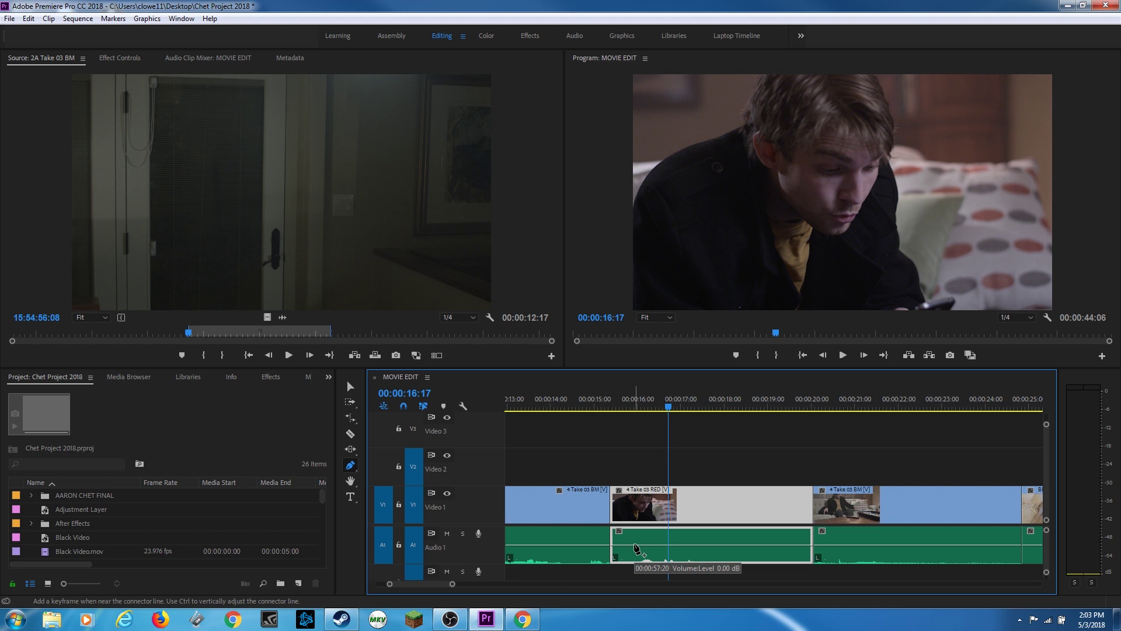
{"action": "key", "text": "shift+minus"}
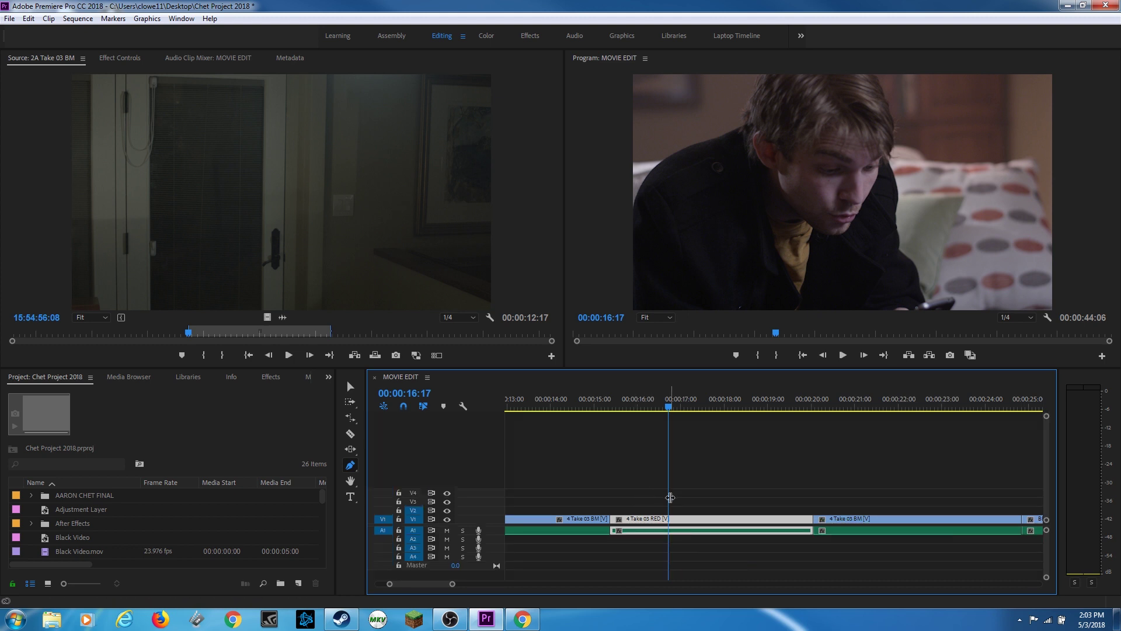
{"action": "key", "text": "shift+equal"}
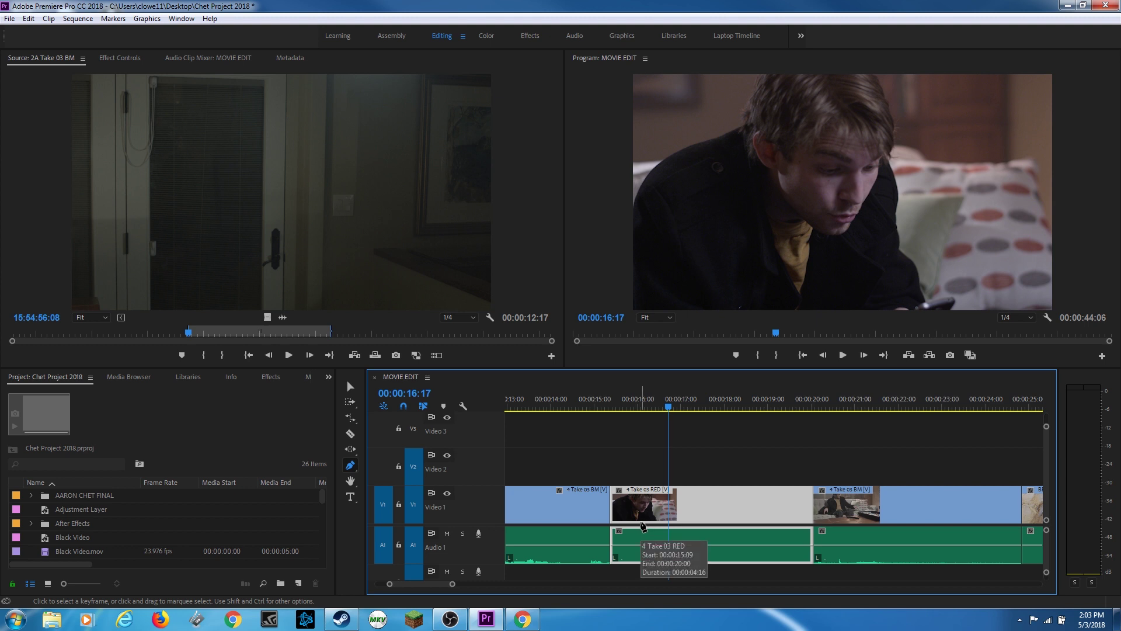
{"action": "key", "text": "shift+minus"}
{"action": "key", "text": "shift+equal"}
{"action": "key", "text": "shift+minus"}
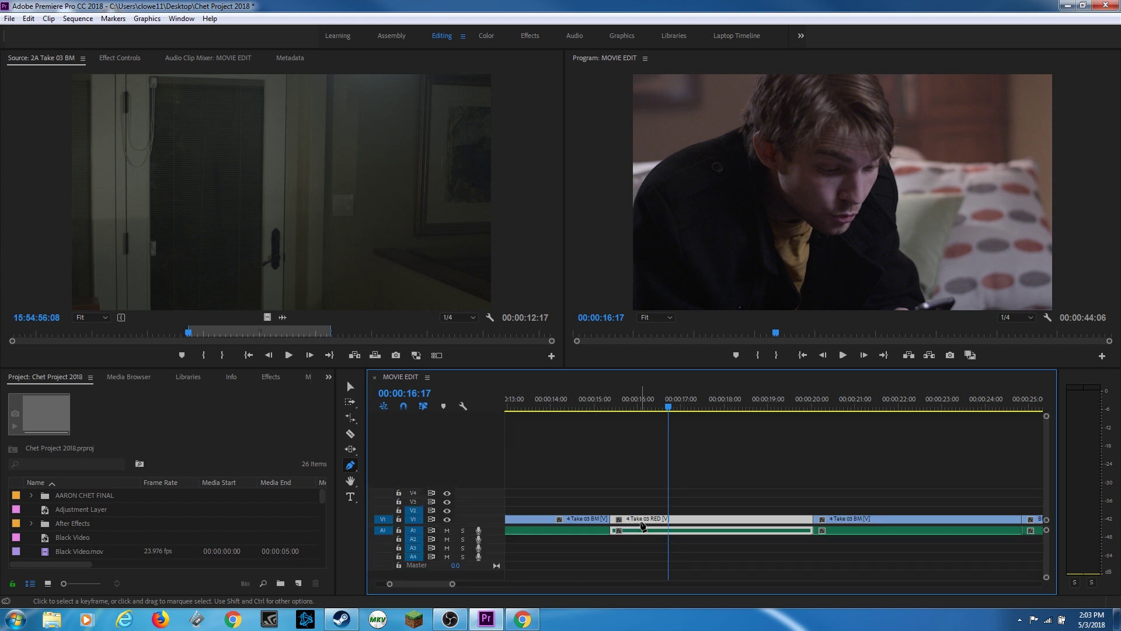
{"action": "key", "text": "shift+equal"}
{"action": "key", "text": "shift+minus"}
{"action": "key", "text": "shift+equal"}
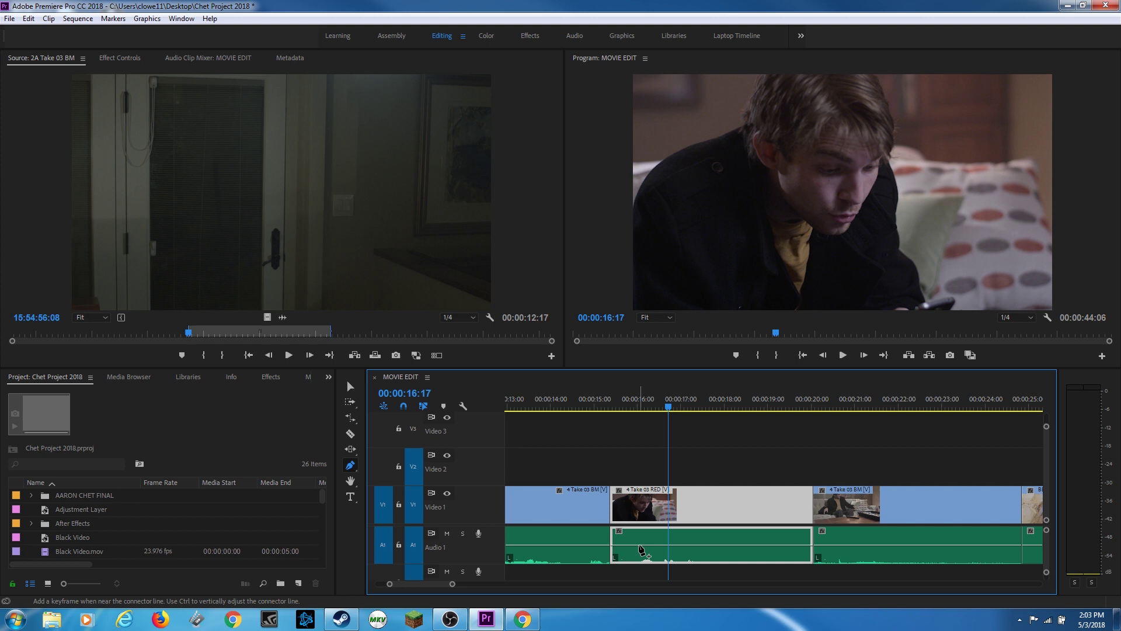
{"action": "left_click", "coordinate": [640, 545]}
{"action": "left_click", "coordinate": [691, 546]}
{"action": "left_click", "coordinate": [751, 546]}
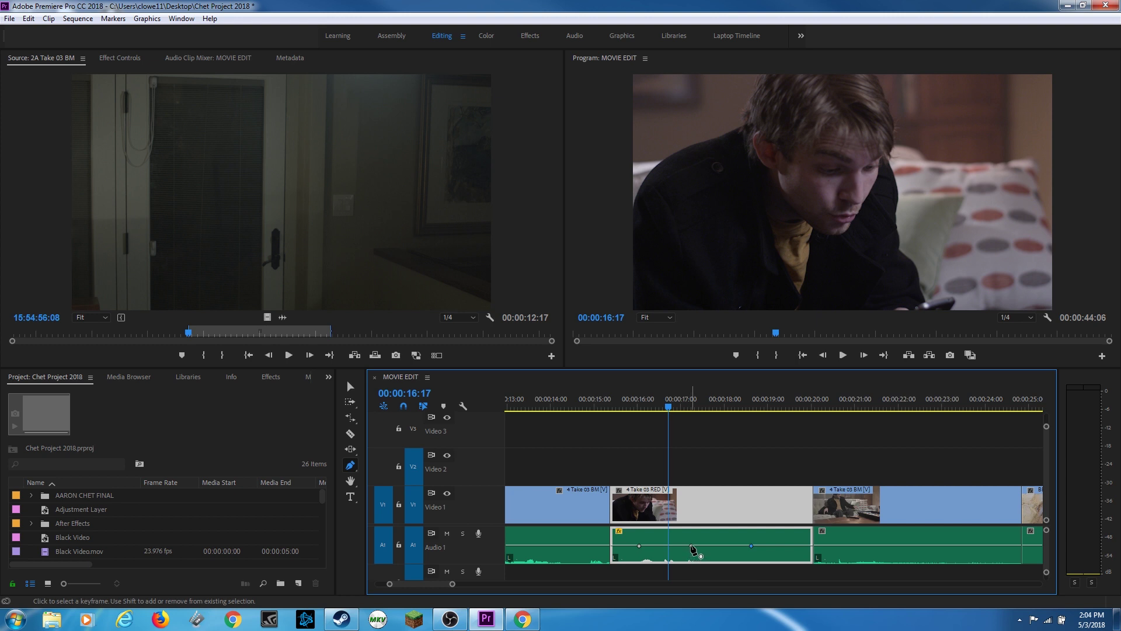
{"action": "left_click_drag", "start_coordinate": [691, 546], "coordinate": [690, 559]}
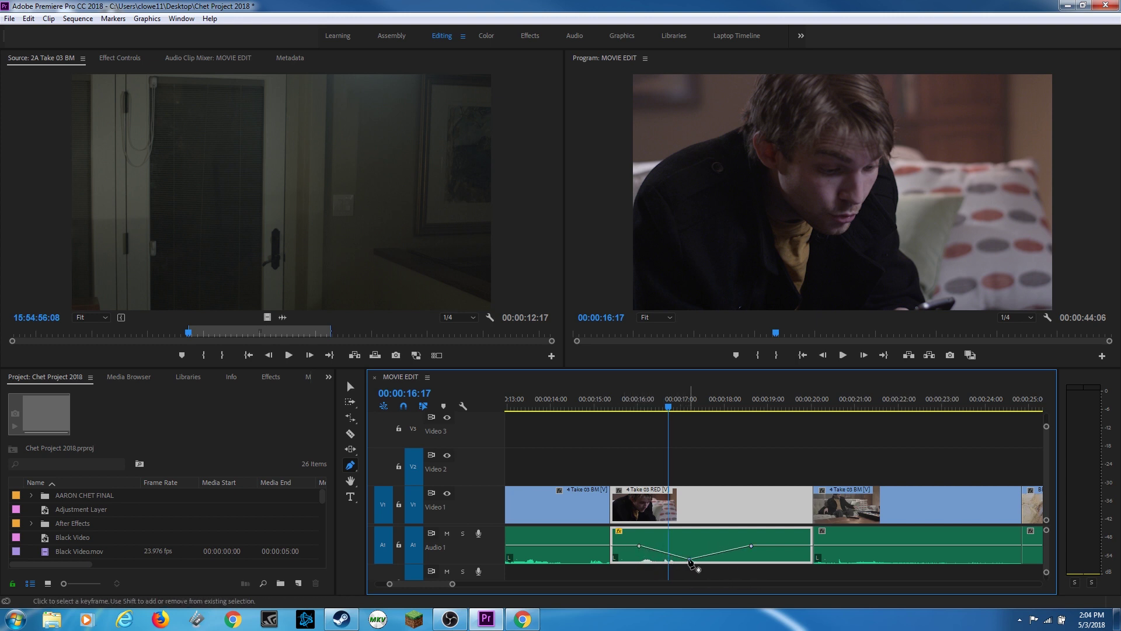
{"action": "key", "text": "ctrl+z"}
{"action": "key", "text": "ctrl+z"}
{"action": "key", "text": "ctrl+z"}
{"action": "key", "text": "ctrl+z"}
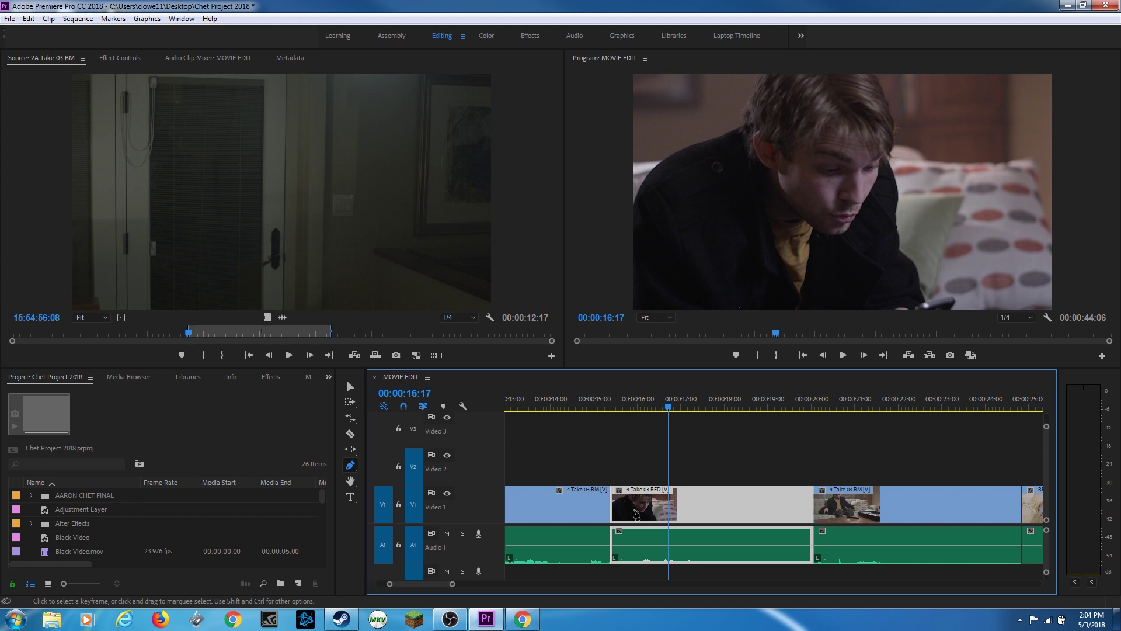
Return to the Selection tool, deselect the clips, and enable Show Video Keyframes in Timeline Display Settings.
{"action": "key", "text": "v"}
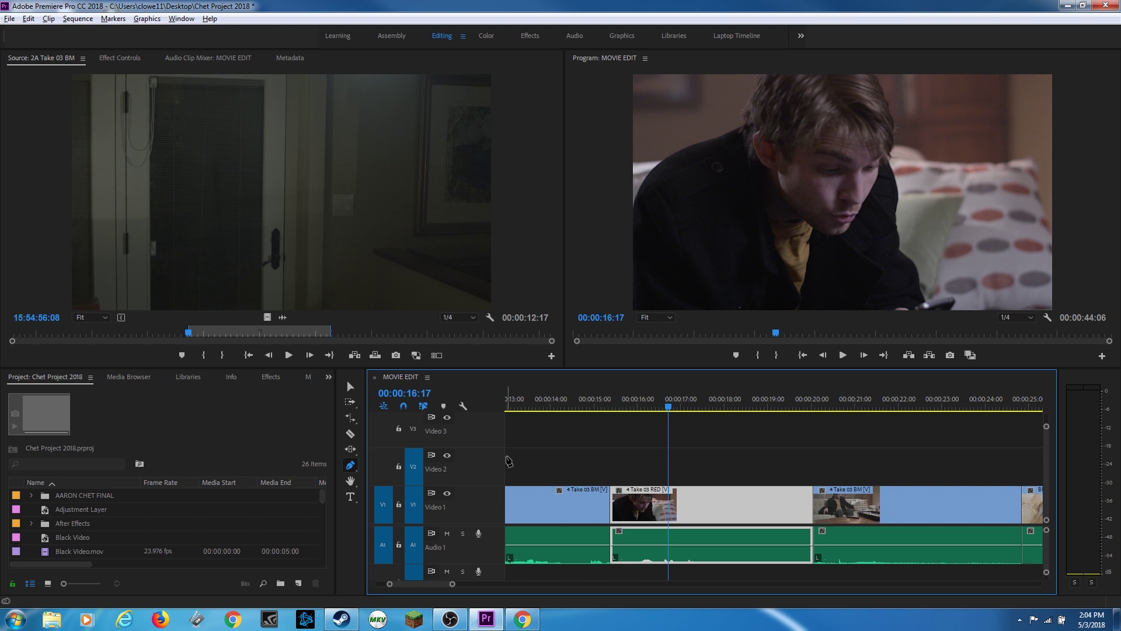
{"action": "left_click", "coordinate": [511, 435]}
{"action": "left_click", "coordinate": [463, 406]}
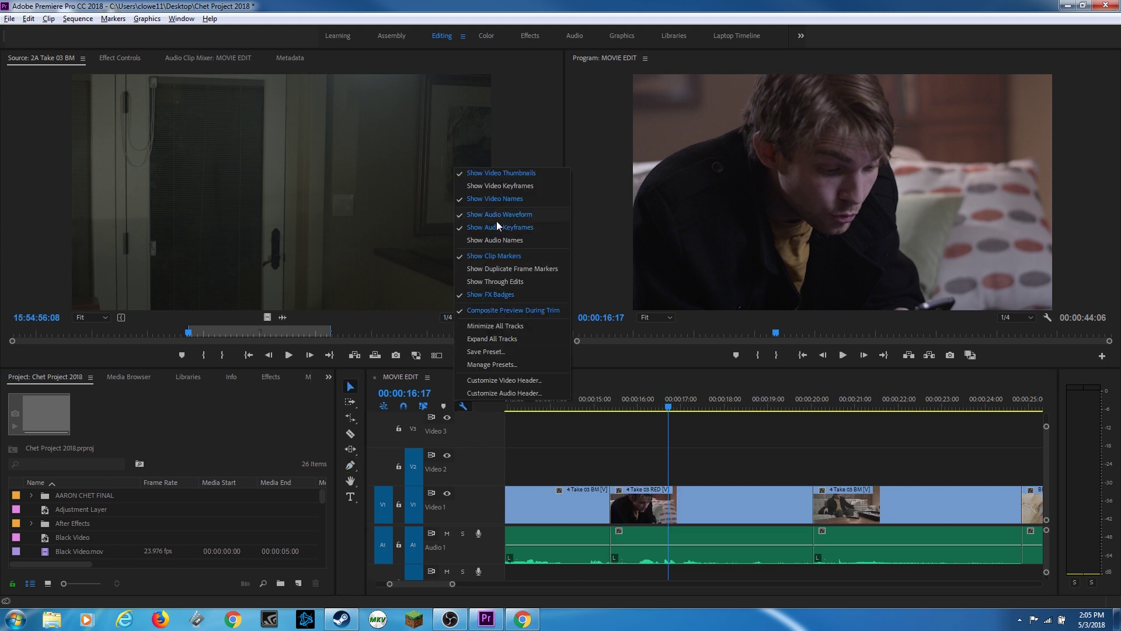
{"action": "left_click", "coordinate": [505, 188]}
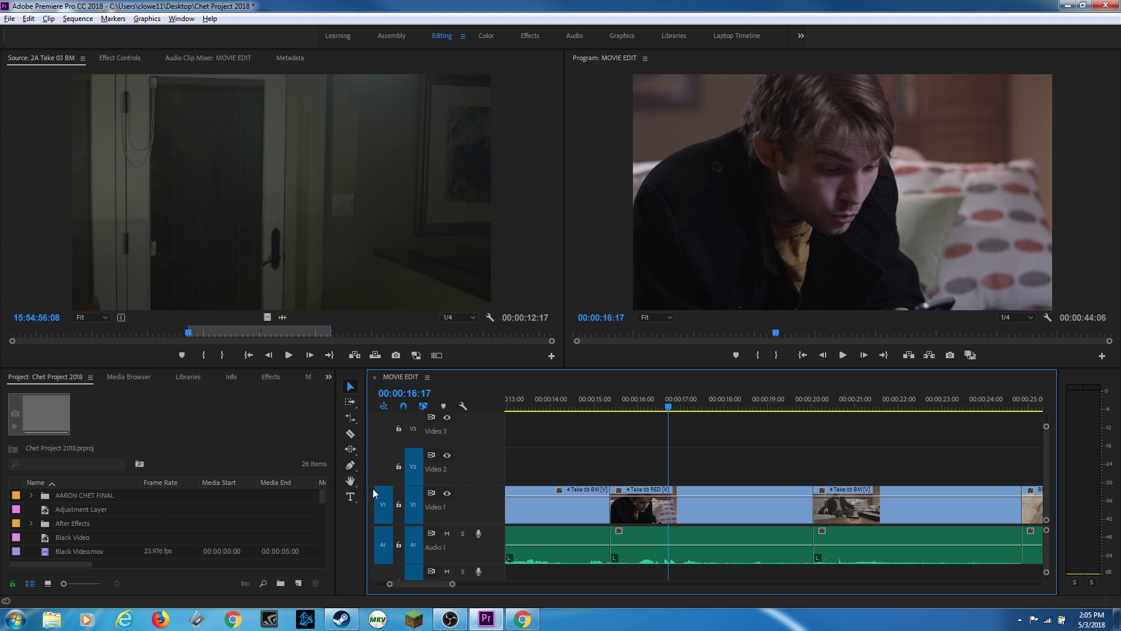
Add two opacity keyframes on 4 Take 03 RED, lowering the second to fade it, then preview.
{"action": "key", "text": "p"}
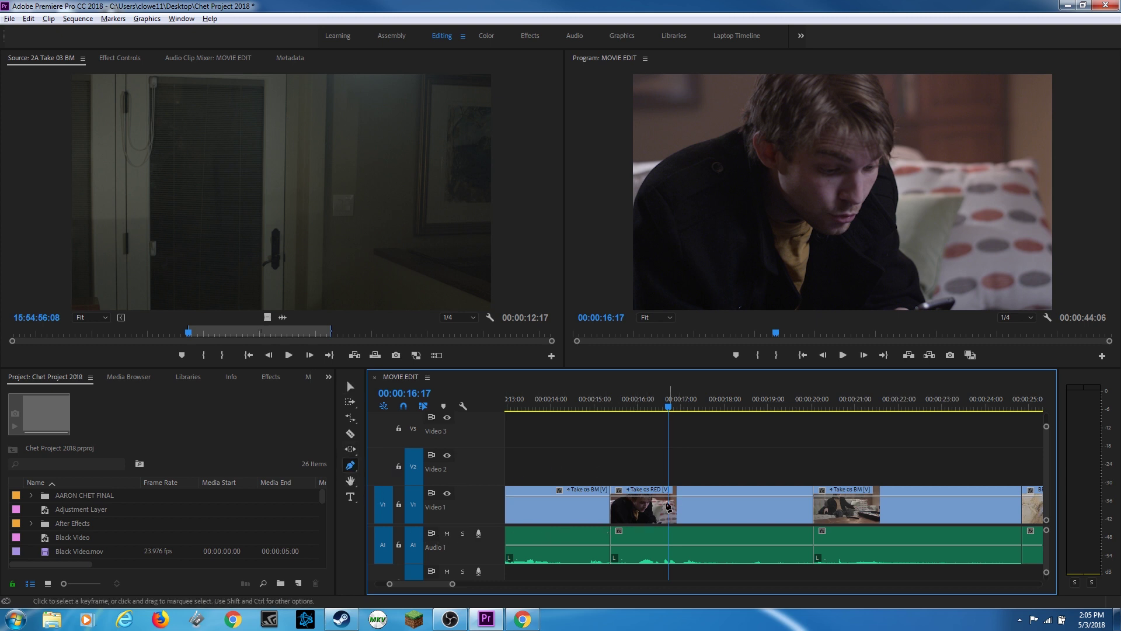
{"action": "left_click", "coordinate": [695, 496]}
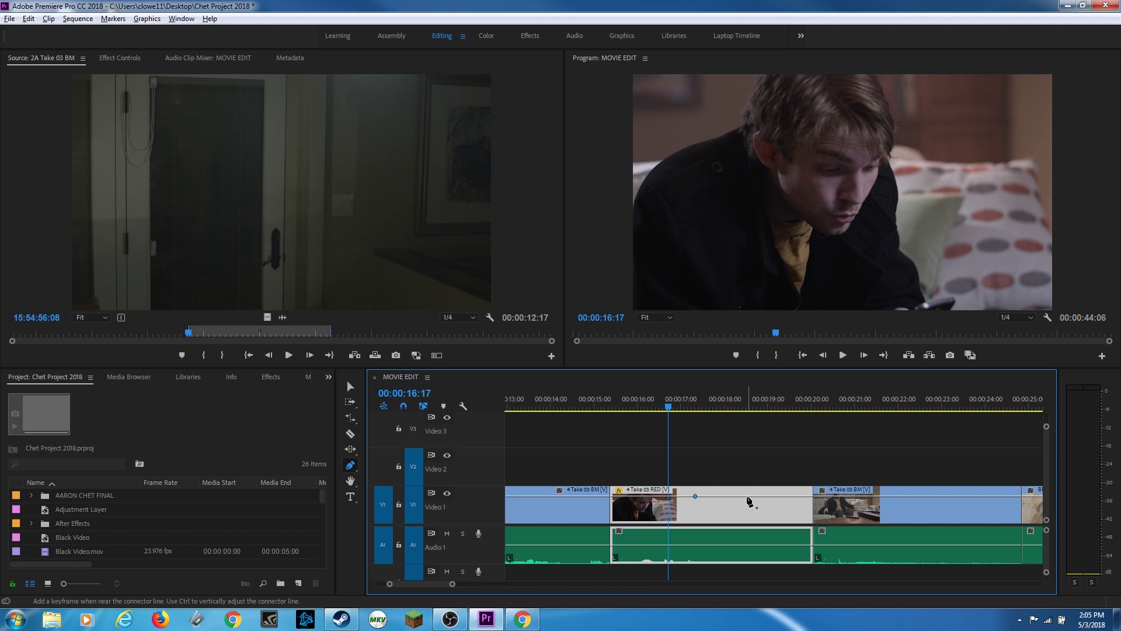
{"action": "left_click_drag", "start_coordinate": [748, 496], "coordinate": [774, 519]}
{"action": "key", "text": "space"}
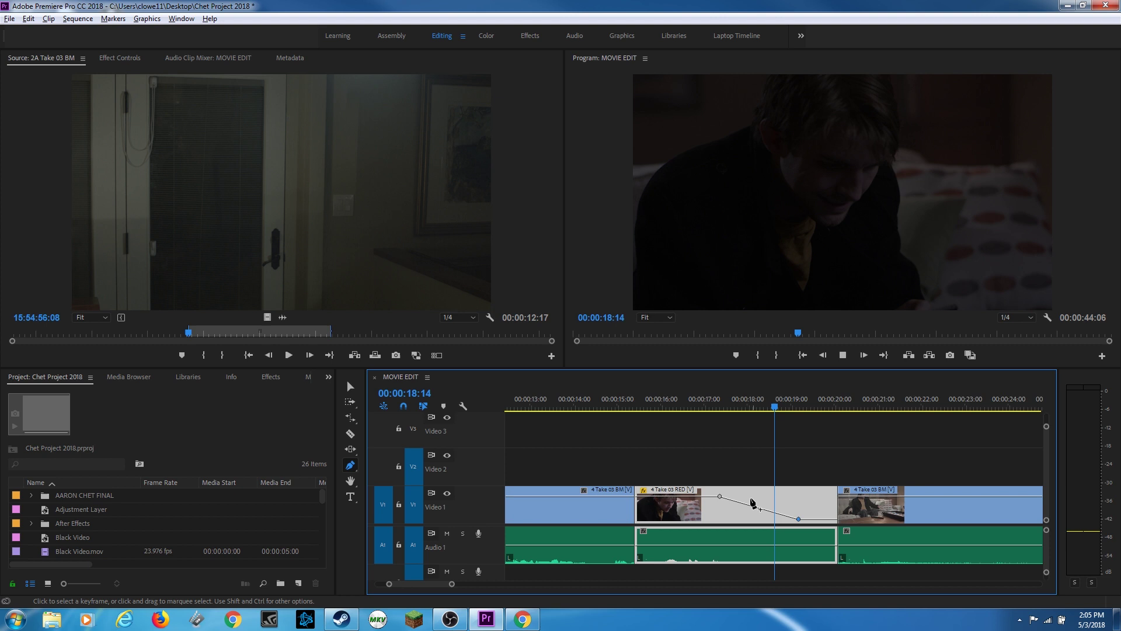
{"action": "key", "text": "space"}
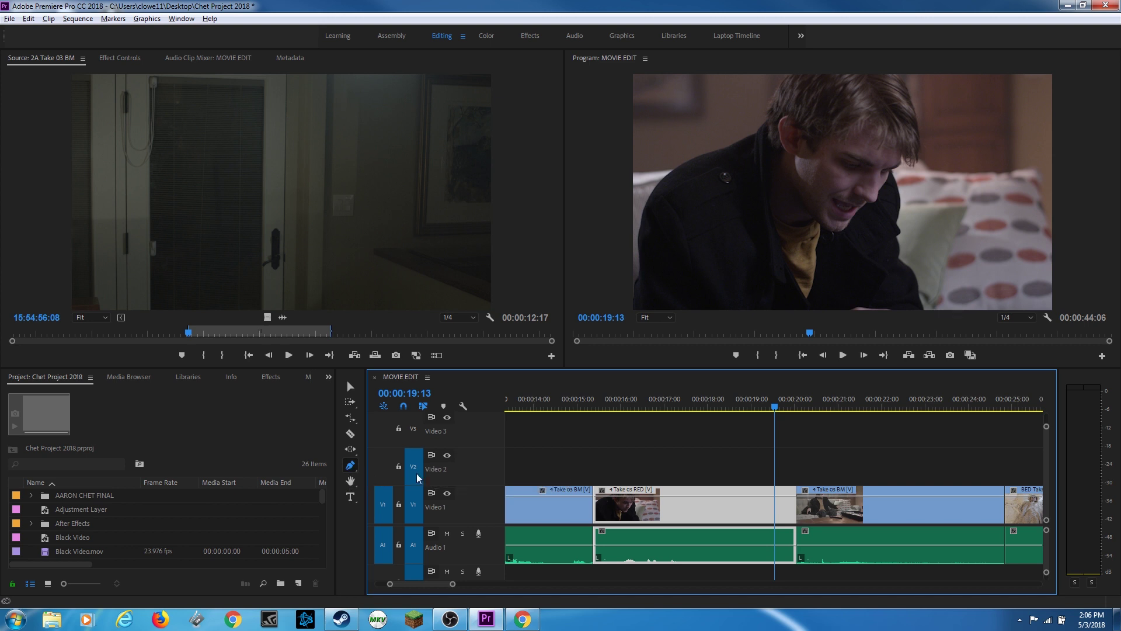
Draw a grey rectangle across the middle of the Program monitor frame with the Rectangle Tool.
{"action": "left_click", "coordinate": [350, 464]}
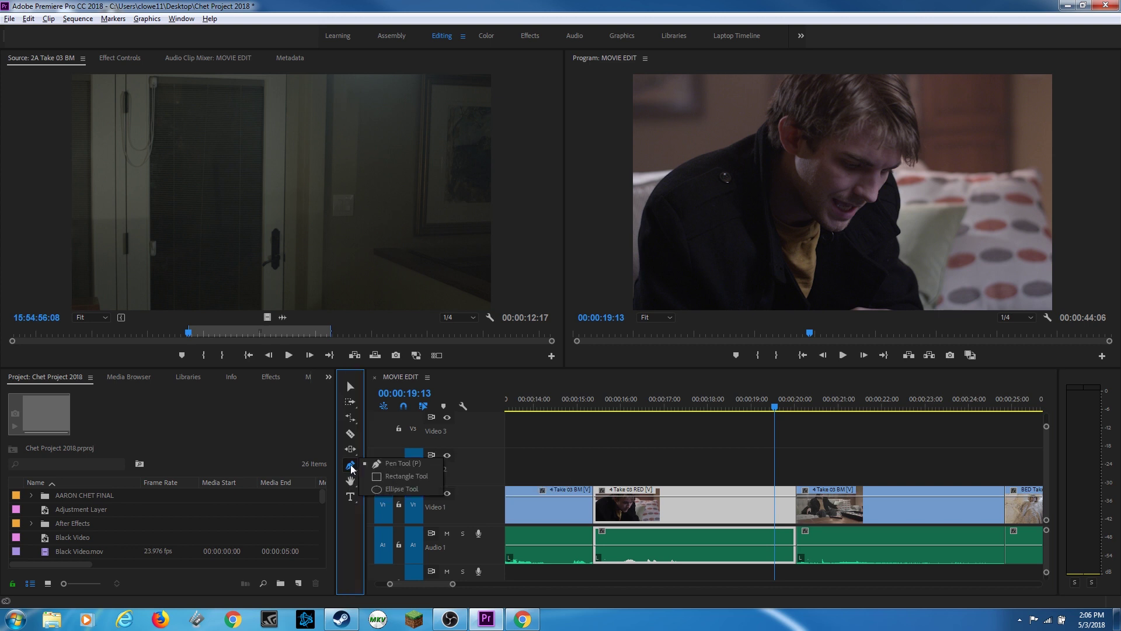
{"action": "left_click", "coordinate": [422, 479]}
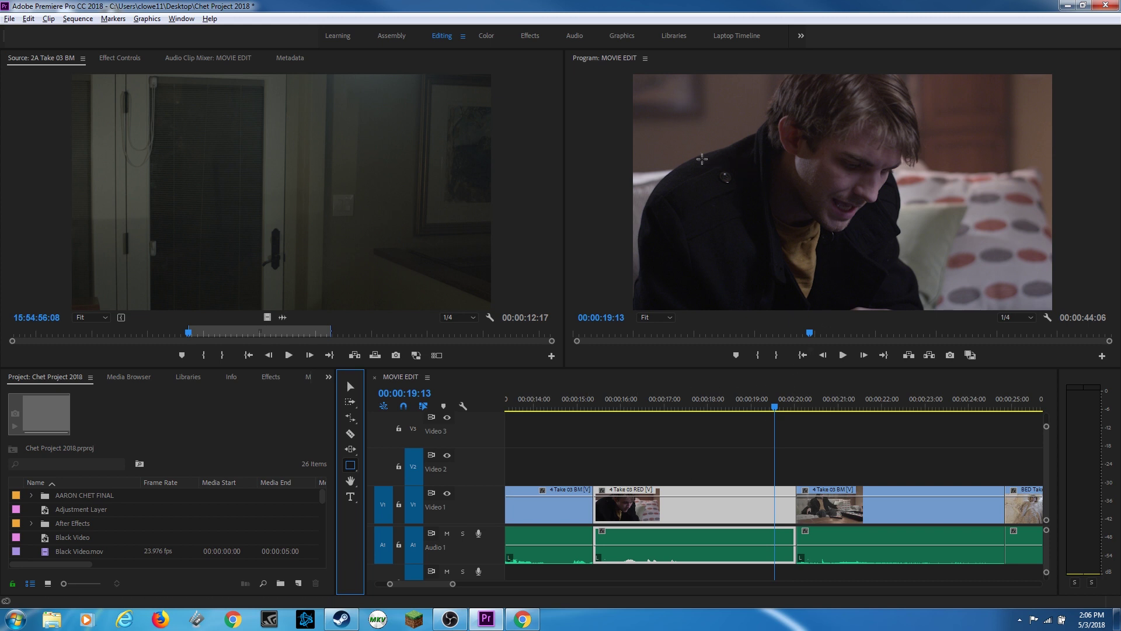
{"action": "mouse_move", "coordinate": [702, 159]}
{"action": "left_mouse_down"}
{"action": "mouse_move", "coordinate": [750, 209]}
{"action": "mouse_move", "coordinate": [791, 229]}
{"action": "mouse_move", "coordinate": [927, 237]}
{"action": "left_mouse_up"}
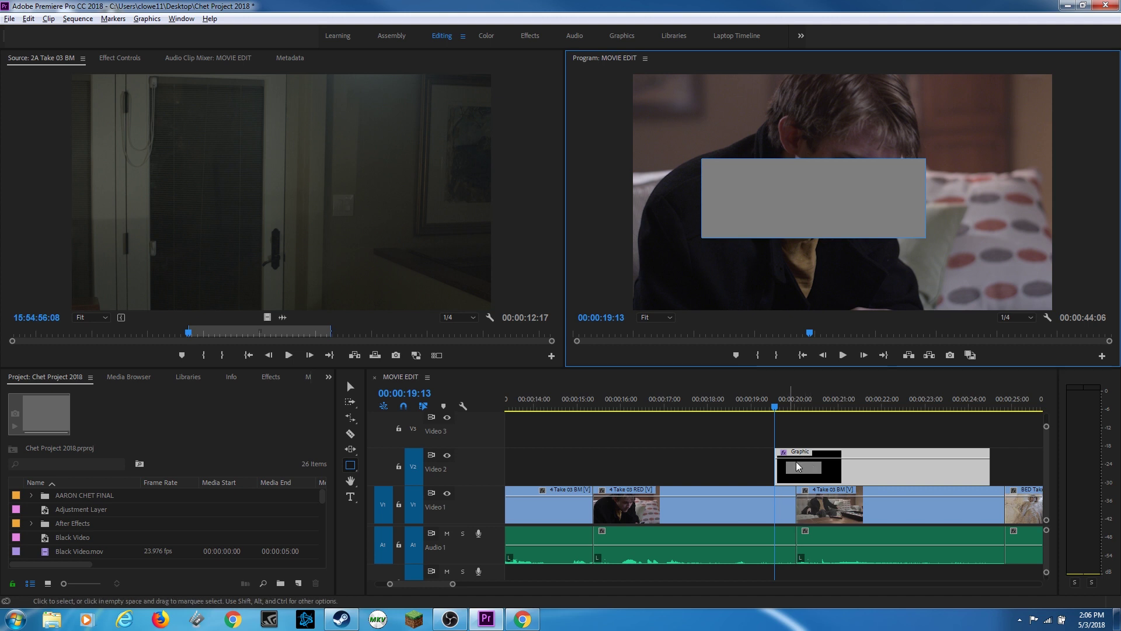
Move and trim the V2 Graphic clip to match the RED clip, playhead at 00:00:18:16.
{"action": "left_click", "coordinate": [769, 442]}
{"action": "left_click_drag", "start_coordinate": [832, 467], "coordinate": [671, 466]}
{"action": "left_click_drag", "start_coordinate": [817, 473], "coordinate": [804, 473]}
{"action": "left_click", "coordinate": [763, 403]}
{"action": "left_click_drag", "start_coordinate": [765, 403], "coordinate": [736, 403]}
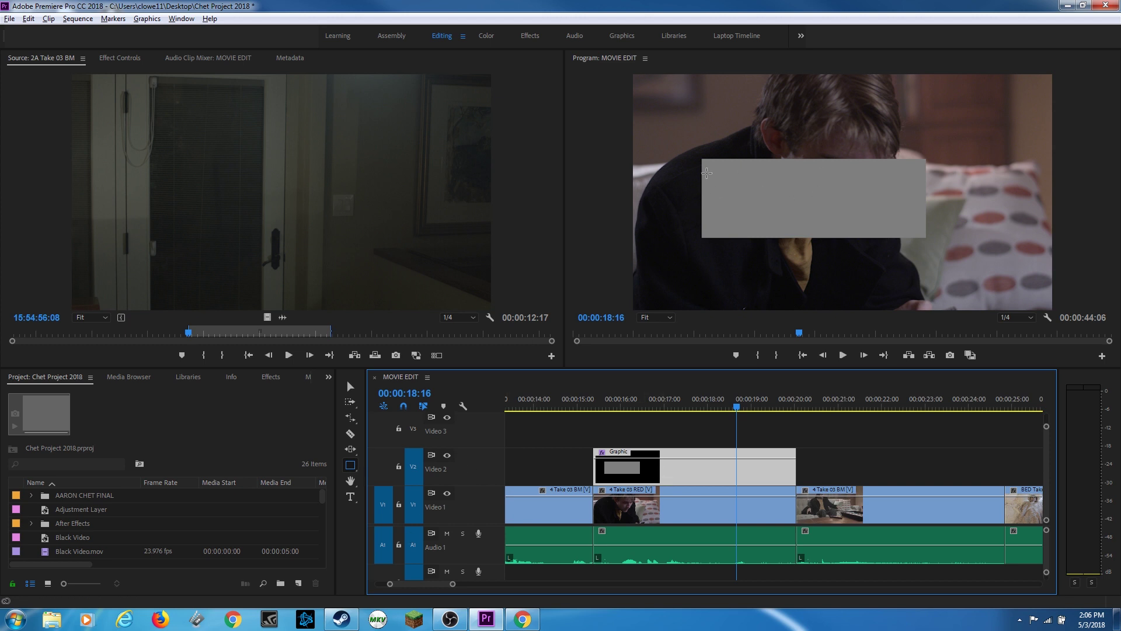
Draw a large grey circle on the right, move it up-right, and shift the rectangle left and down.
{"action": "left_click_drag", "start_coordinate": [350, 464], "coordinate": [372, 478]}
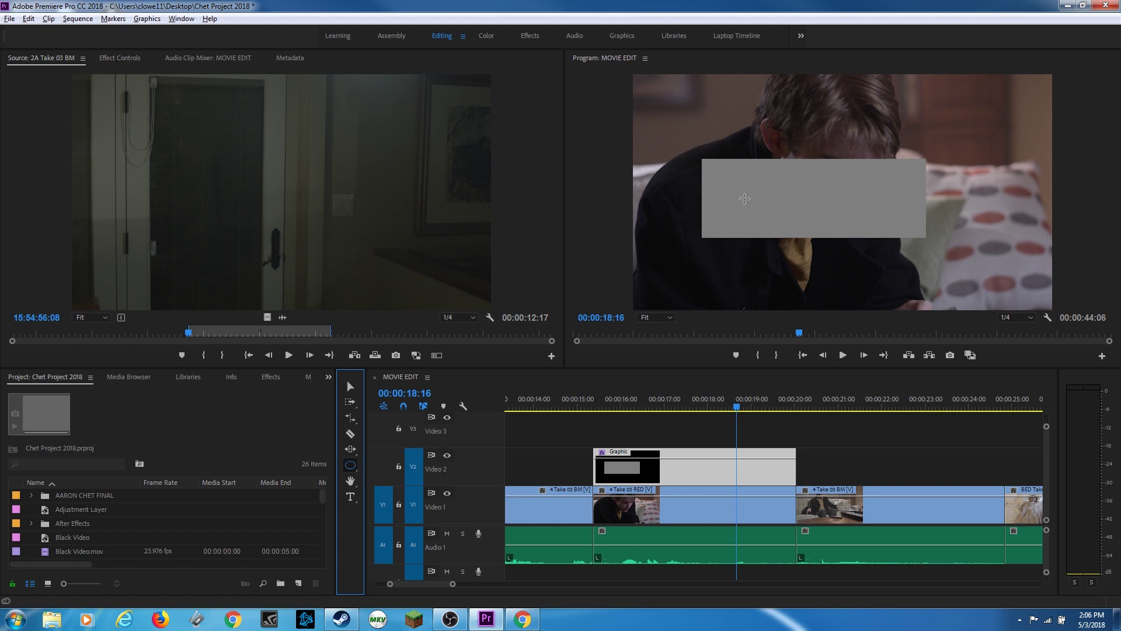
{"action": "left_click_drag", "start_coordinate": [804, 111], "coordinate": [989, 290]}
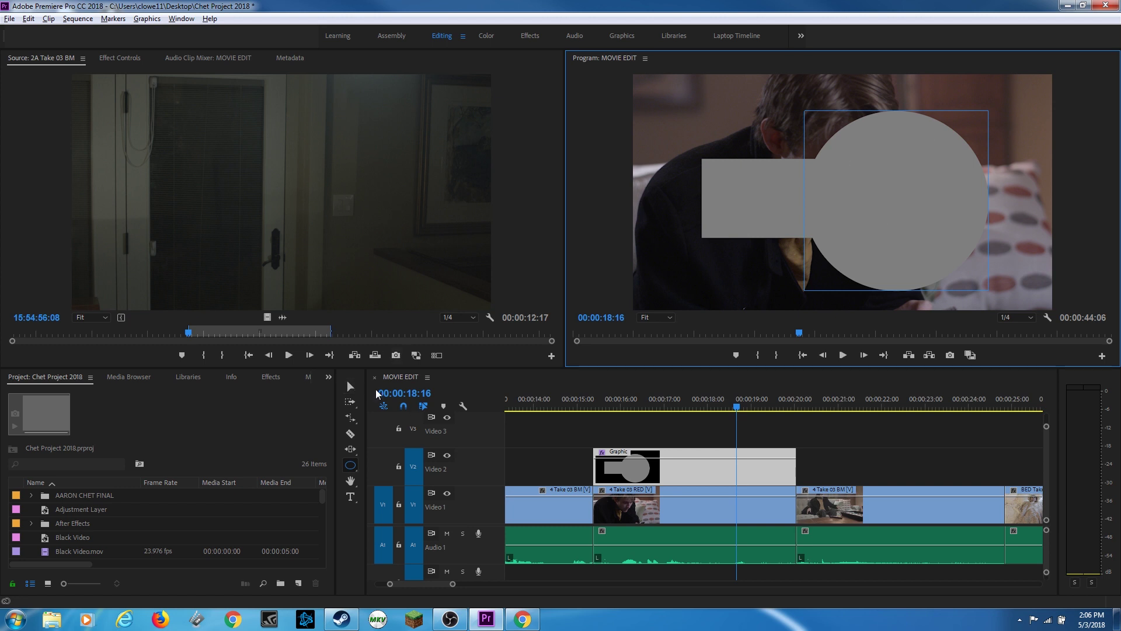
{"action": "left_click", "coordinate": [351, 387]}
{"action": "left_click_drag", "start_coordinate": [880, 172], "coordinate": [937, 129]}
{"action": "left_click", "coordinate": [734, 212]}
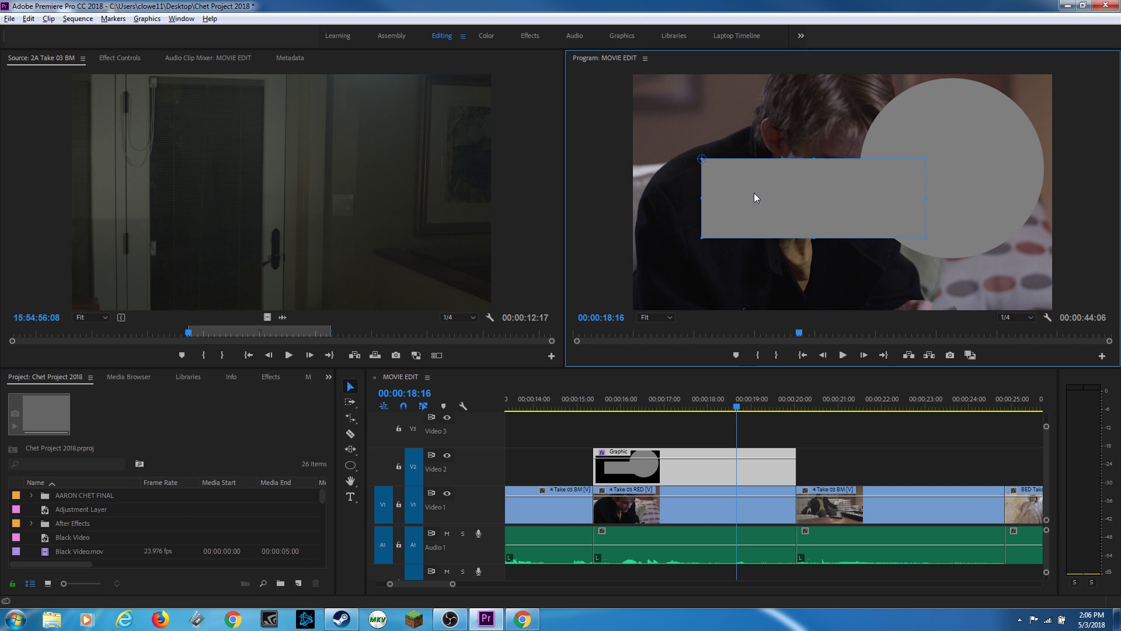
{"action": "left_click_drag", "start_coordinate": [754, 193], "coordinate": [704, 254]}
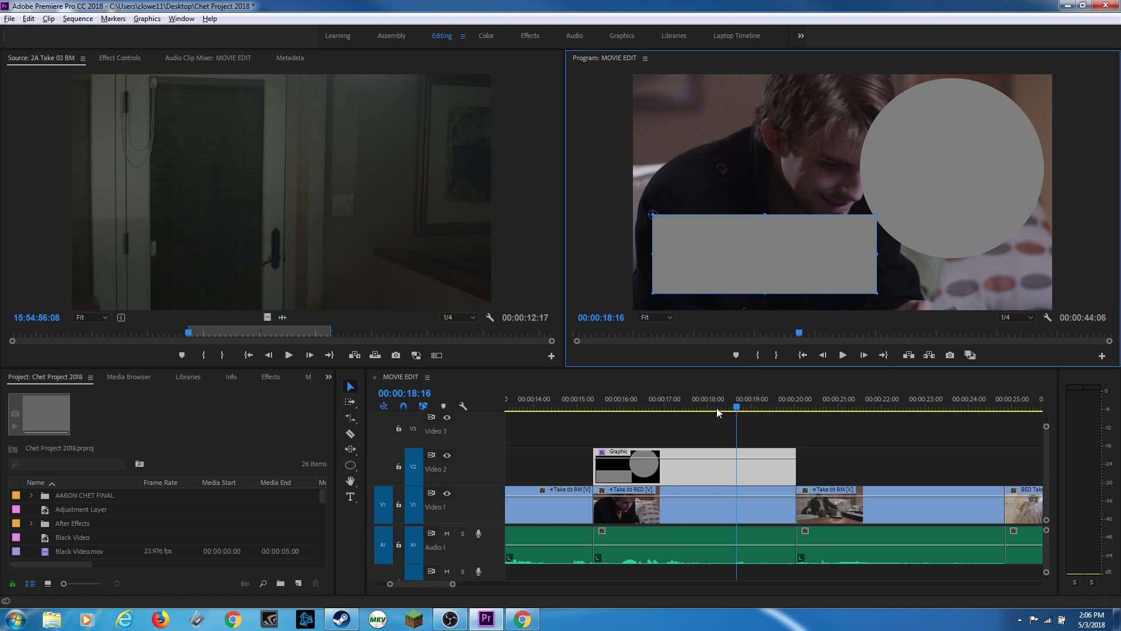
Draw a second, small grey circle beside the man's head in the graphic.
{"action": "left_click", "coordinate": [915, 213]}
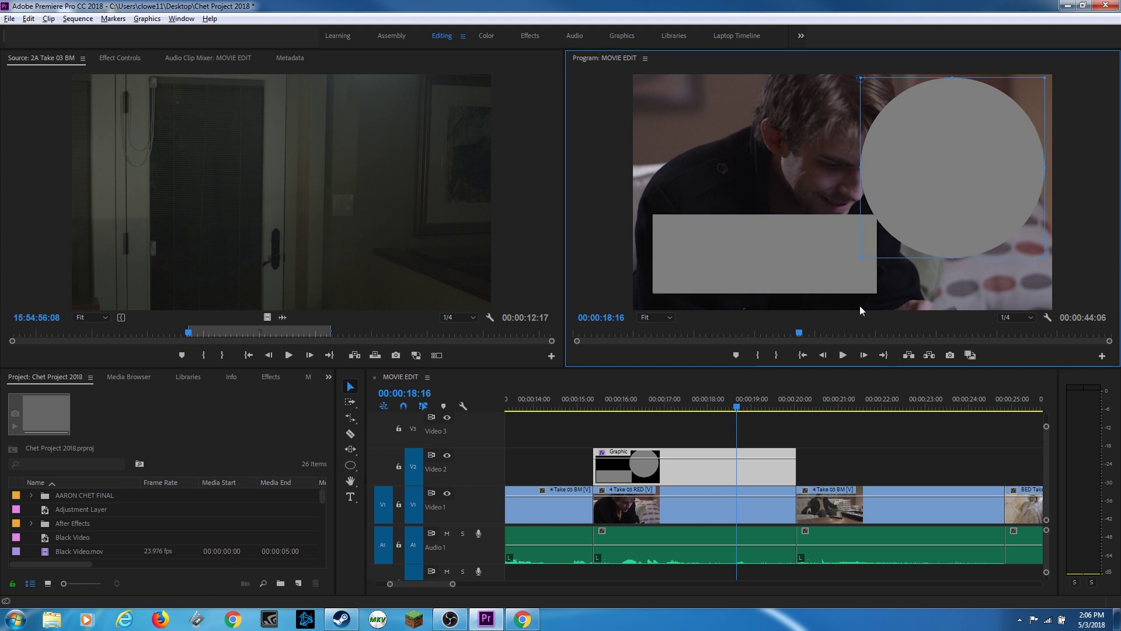
{"action": "left_click", "coordinate": [711, 455]}
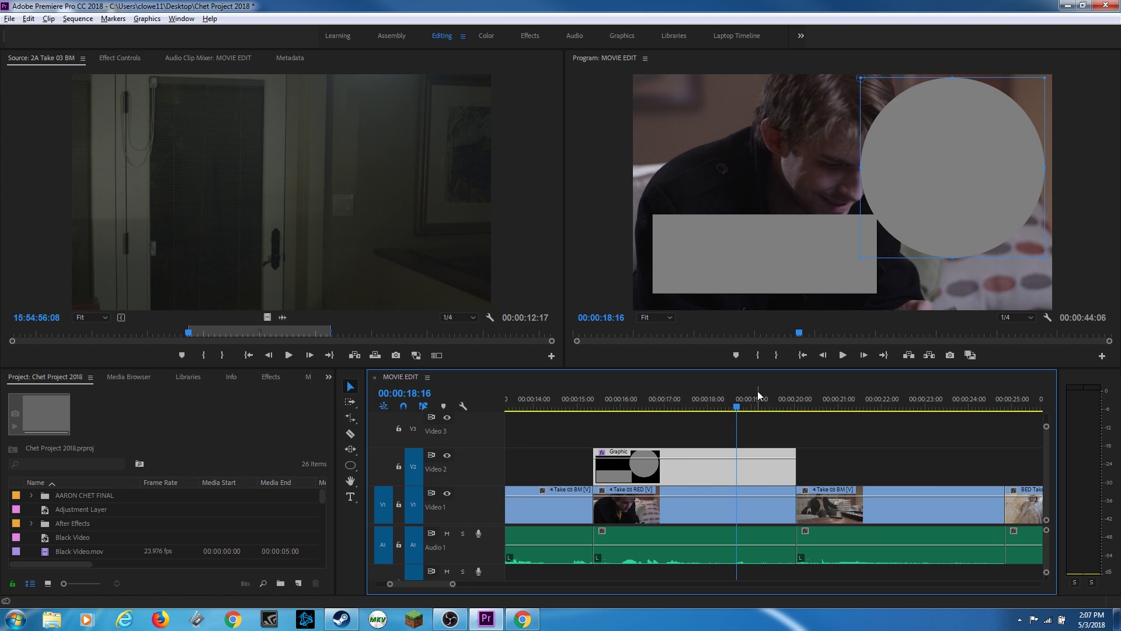
{"action": "left_click", "coordinate": [352, 469]}
{"action": "left_click", "coordinate": [710, 126]}
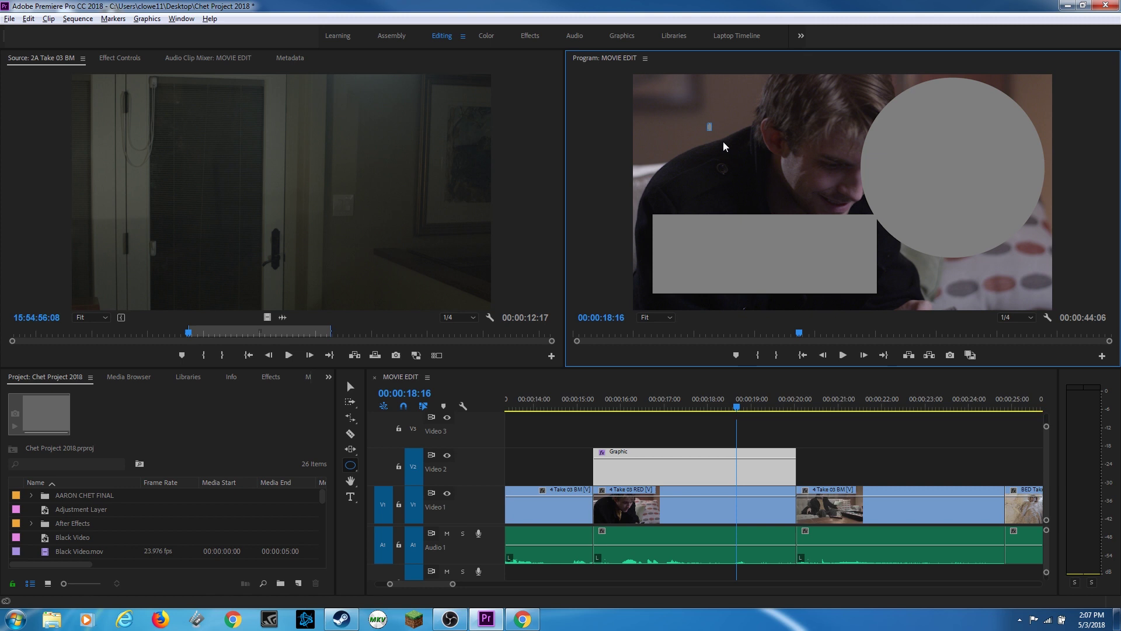
{"action": "left_click_drag", "start_coordinate": [746, 168], "coordinate": [759, 178]}
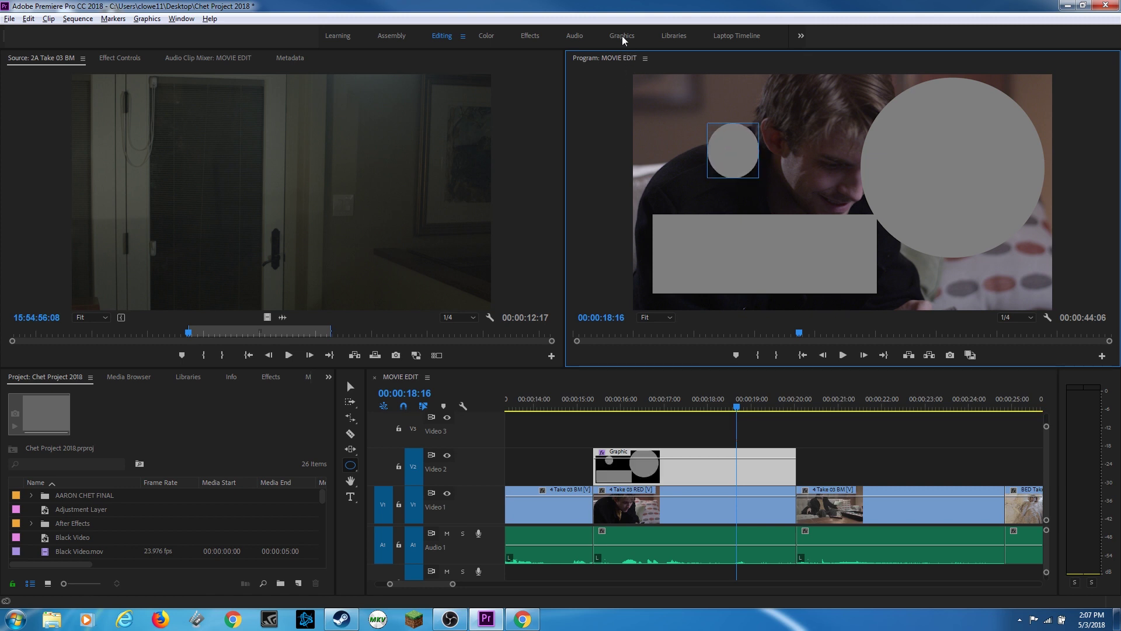
In the Graphics workspace's Essential Graphics panel, fill the small circle (Shape 03) dark red.
{"action": "left_click", "coordinate": [621, 36]}
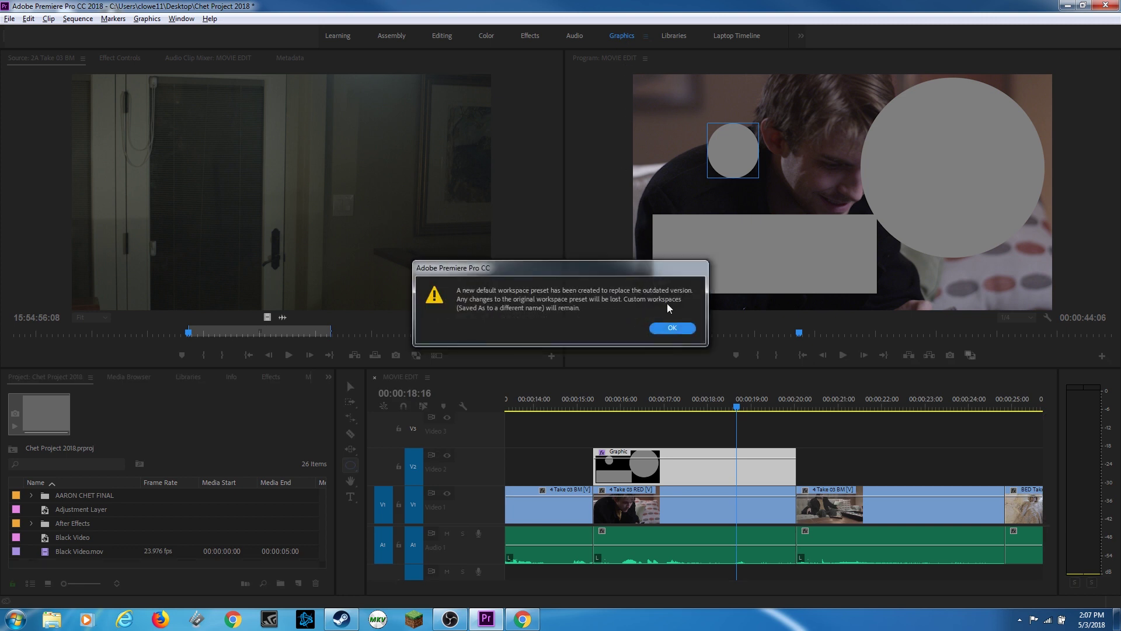
{"action": "left_click", "coordinate": [669, 374]}
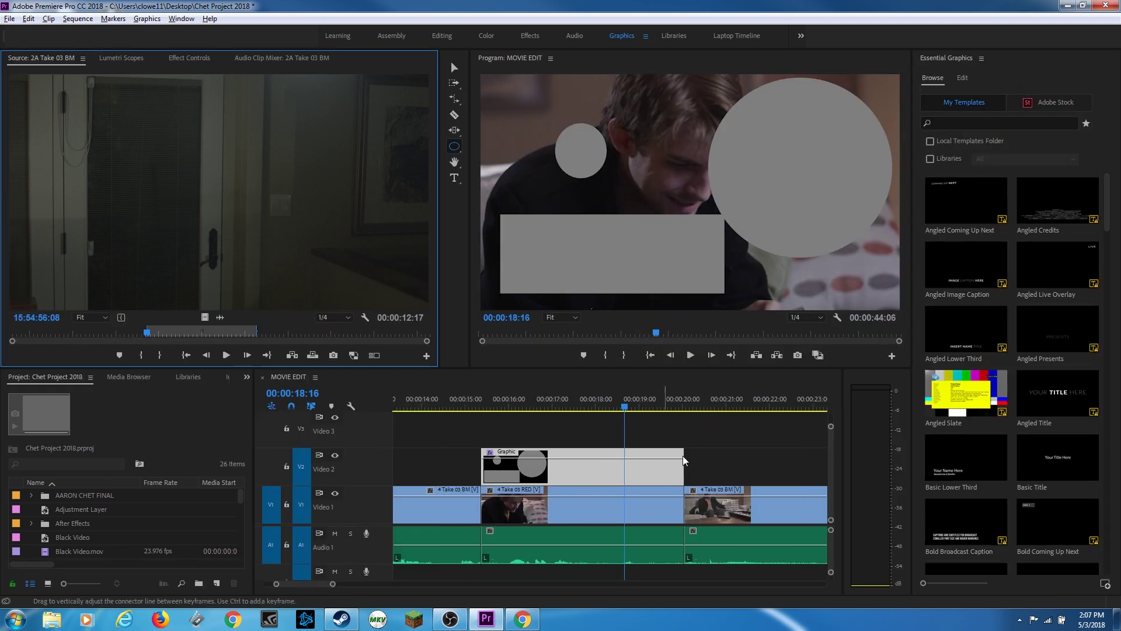
{"action": "left_click", "coordinate": [643, 472]}
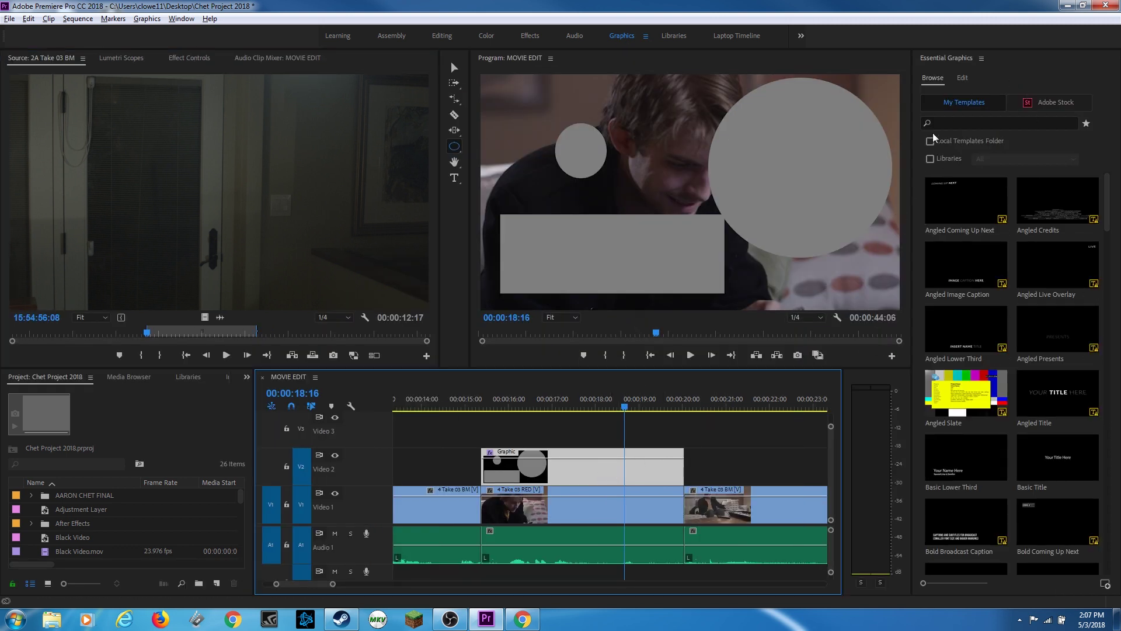
{"action": "left_click", "coordinate": [962, 79]}
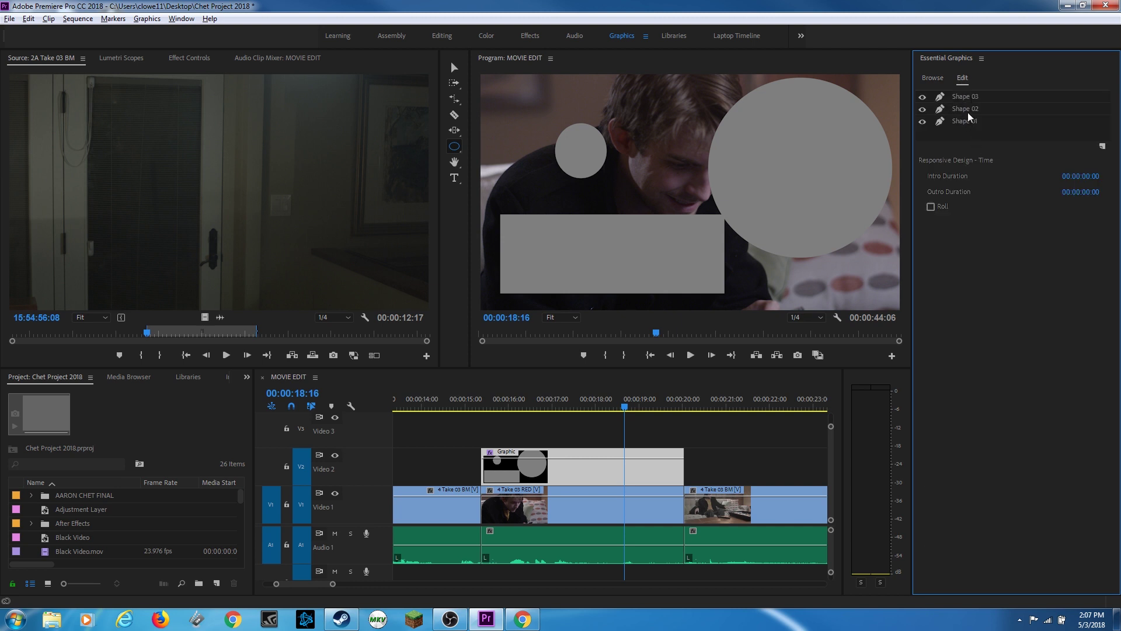
{"action": "left_click", "coordinate": [969, 121]}
{"action": "left_click", "coordinate": [972, 109]}
{"action": "left_click", "coordinate": [975, 97]}
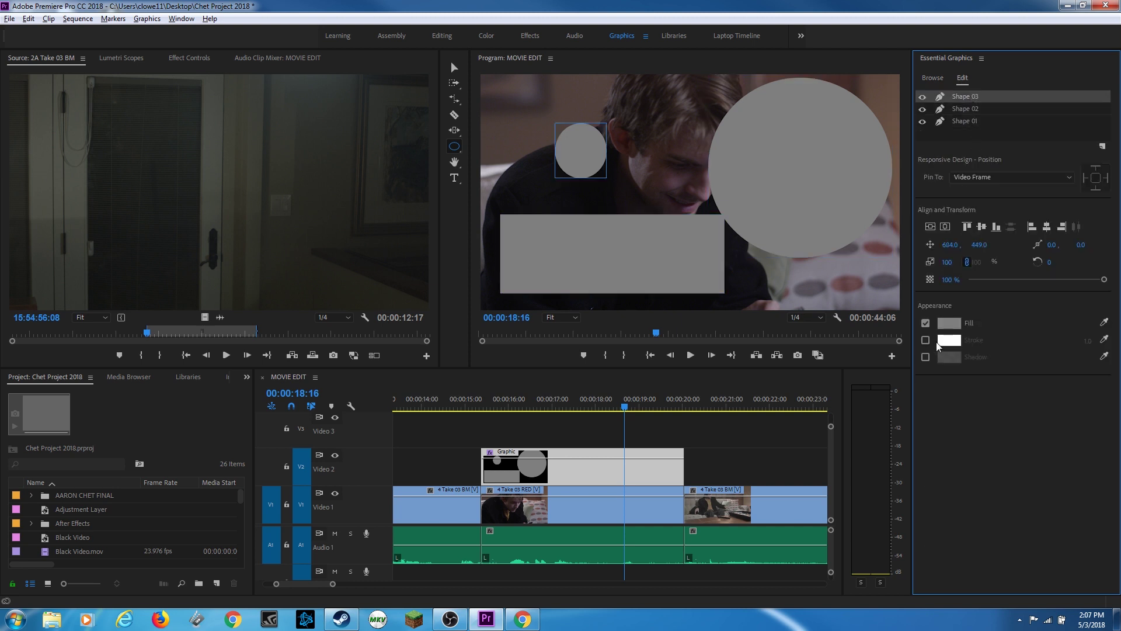
{"action": "left_click", "coordinate": [949, 324]}
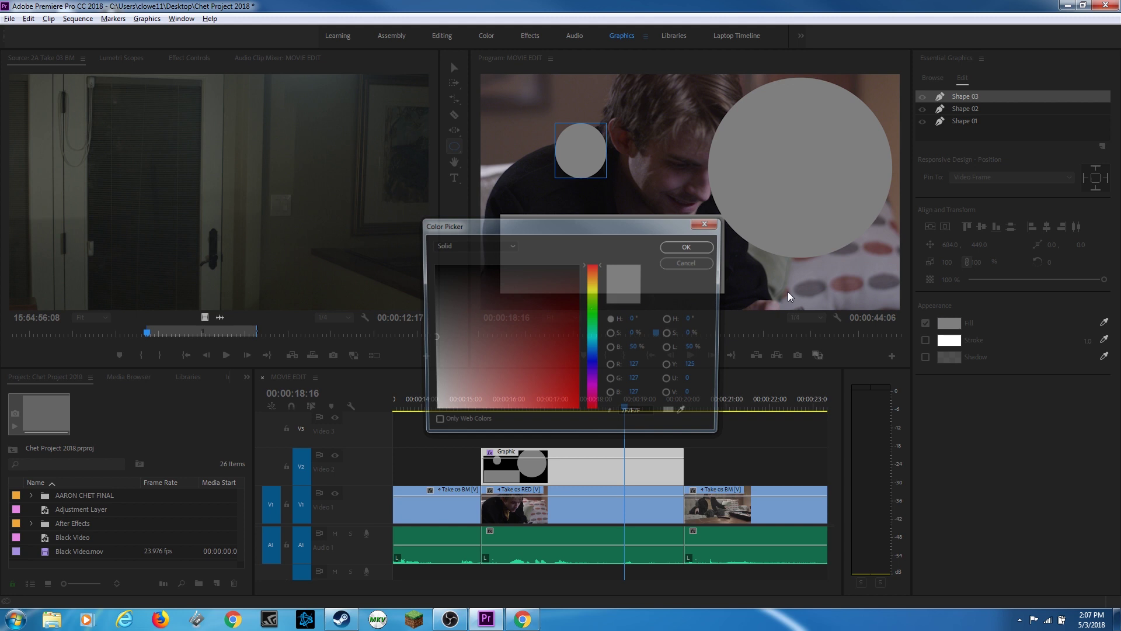
{"action": "left_click", "coordinate": [562, 323]}
{"action": "left_click", "coordinate": [686, 247]}
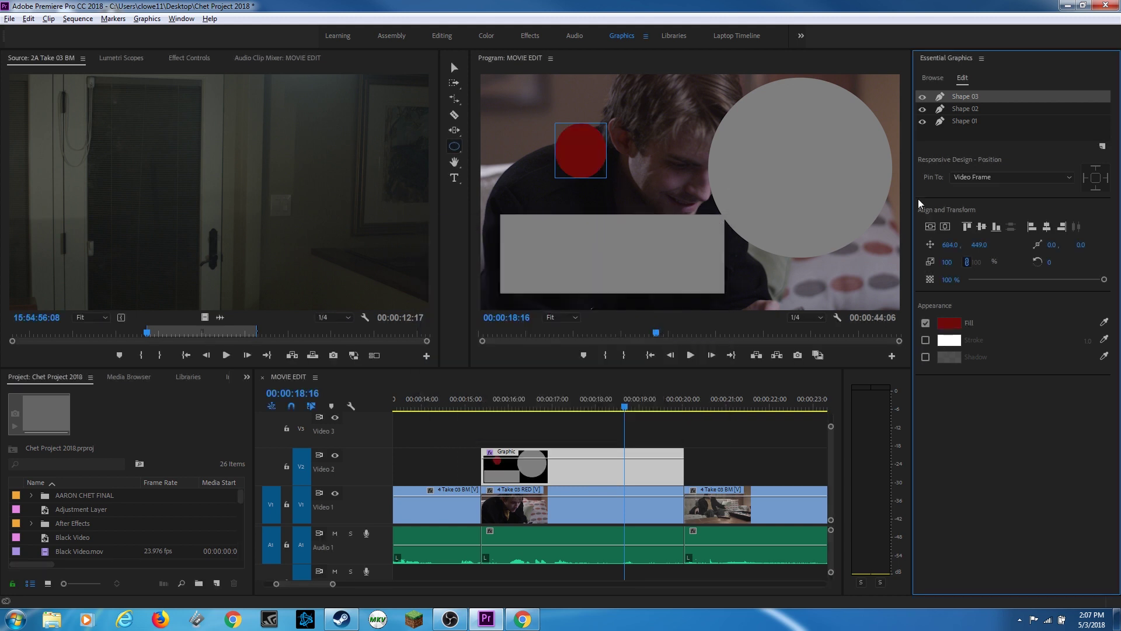
Fill the large circle (Shape 02) blue 2B27C1 and return to the Editing workspace.
{"action": "left_click", "coordinate": [964, 109]}
{"action": "left_click", "coordinate": [949, 322]}
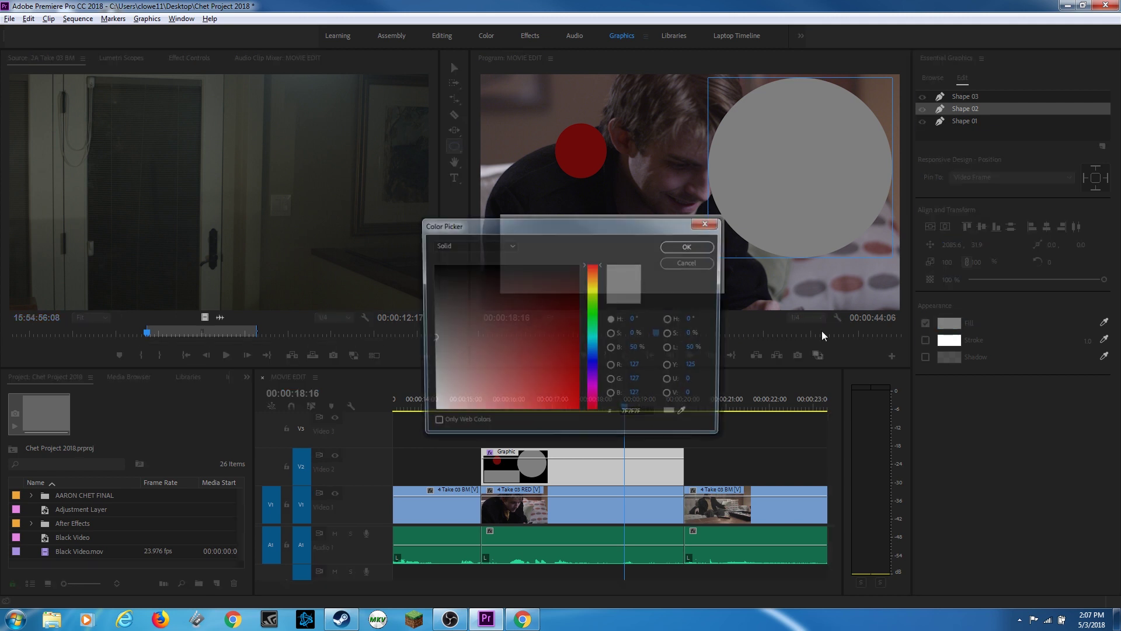
{"action": "left_click_drag", "start_coordinate": [538, 356], "coordinate": [548, 376]}
{"action": "left_click", "coordinate": [593, 365]}
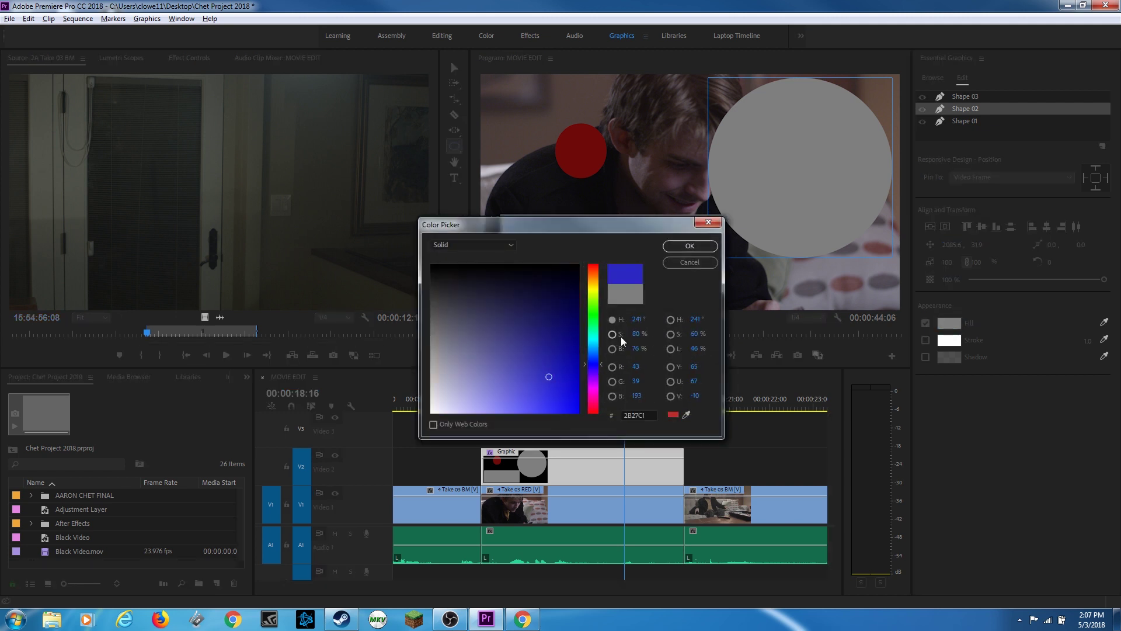
{"action": "left_click", "coordinate": [690, 246]}
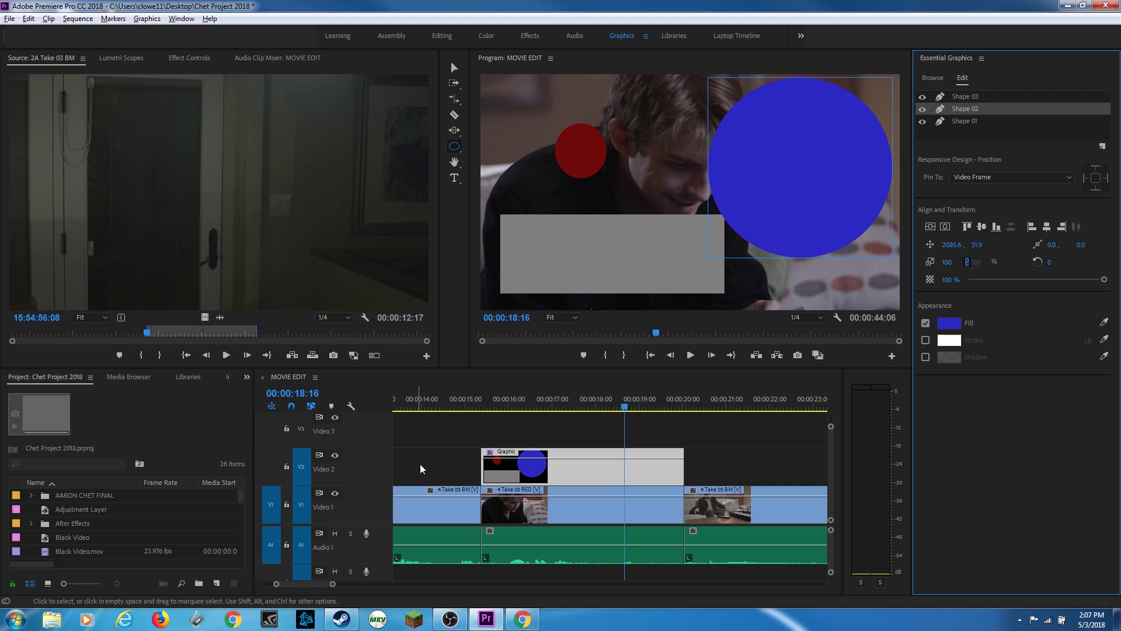
{"action": "key", "text": "alt+shift+3"}
Dismiss the workspace warning, pick the Pen Tool from the shape flyout, and target the Graphic clip.
{"action": "key", "text": "Return"}
{"action": "left_click", "coordinate": [350, 465]}
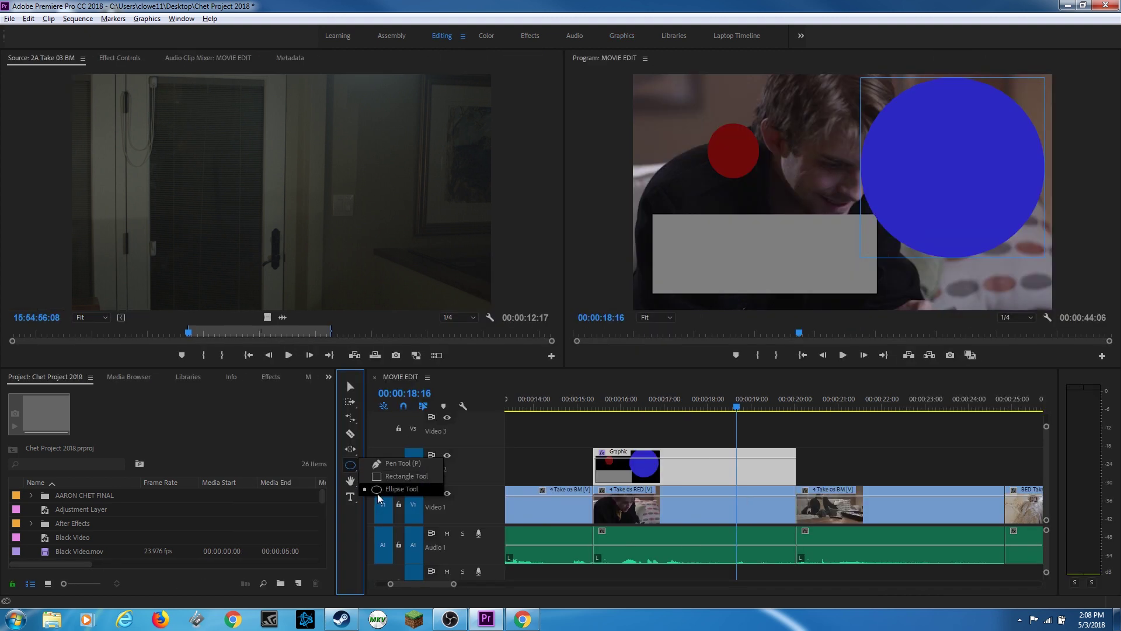
{"action": "left_click", "coordinate": [403, 463]}
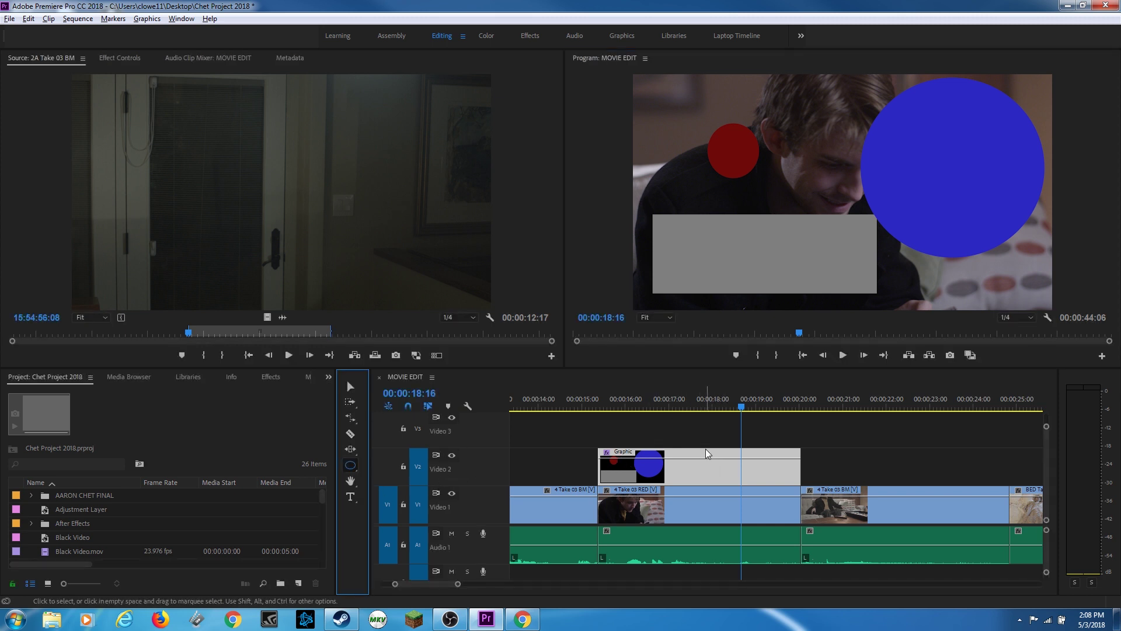
{"action": "left_click", "coordinate": [722, 465]}
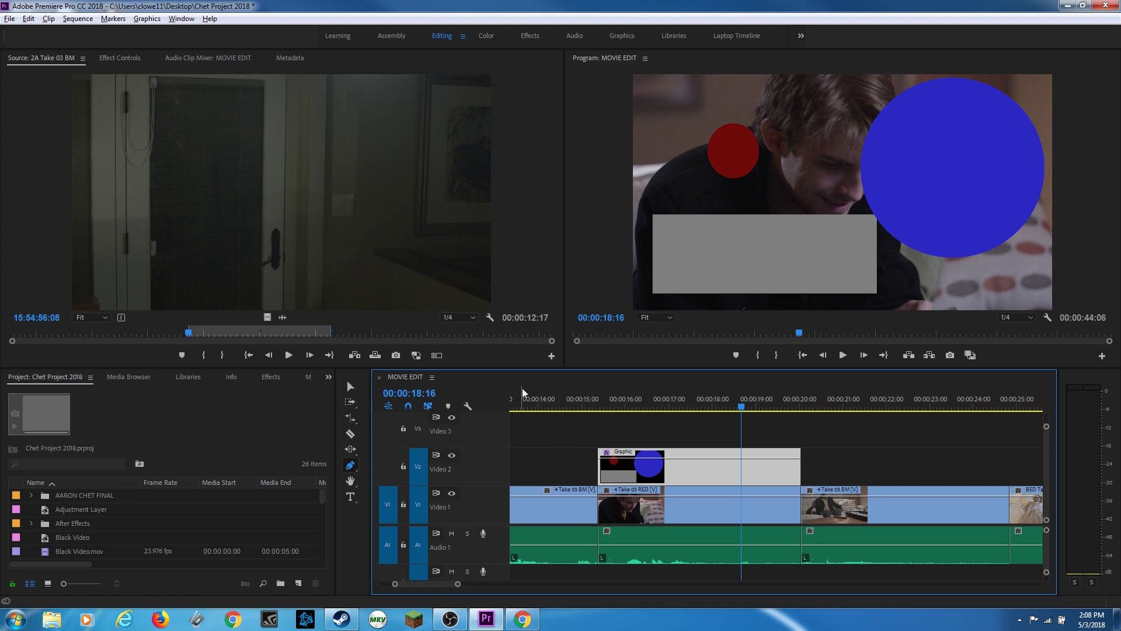
Place five corner points beside the man's head and close them into a blue pentagon, then deselect.
{"action": "left_click", "coordinate": [787, 118]}
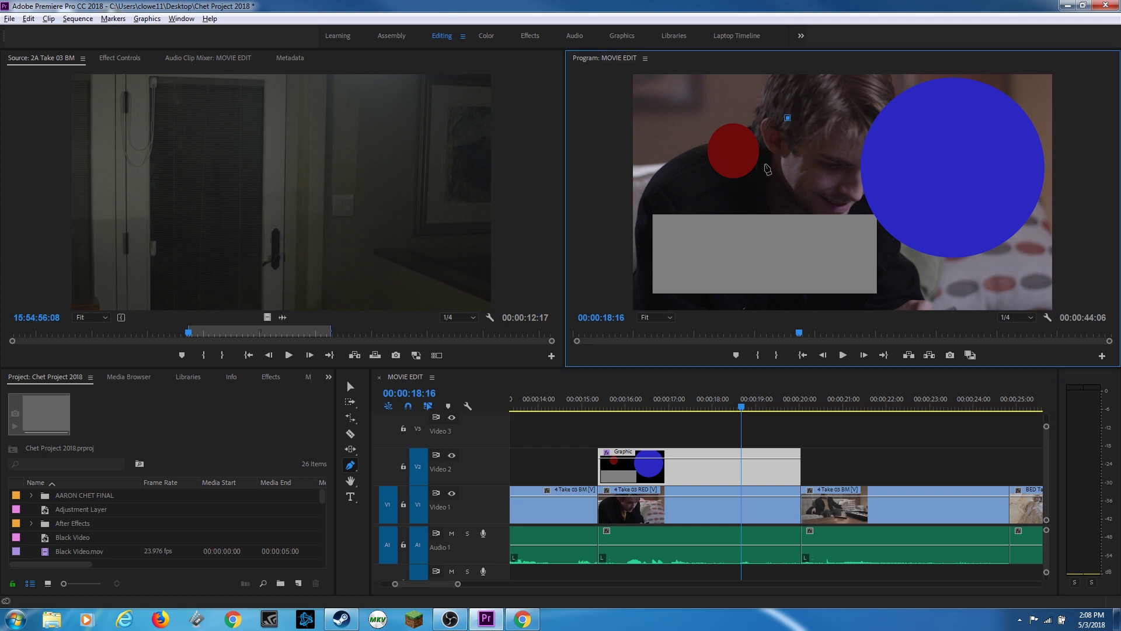
{"action": "left_click", "coordinate": [759, 171]}
{"action": "left_click", "coordinate": [797, 216]}
{"action": "left_click", "coordinate": [841, 179]}
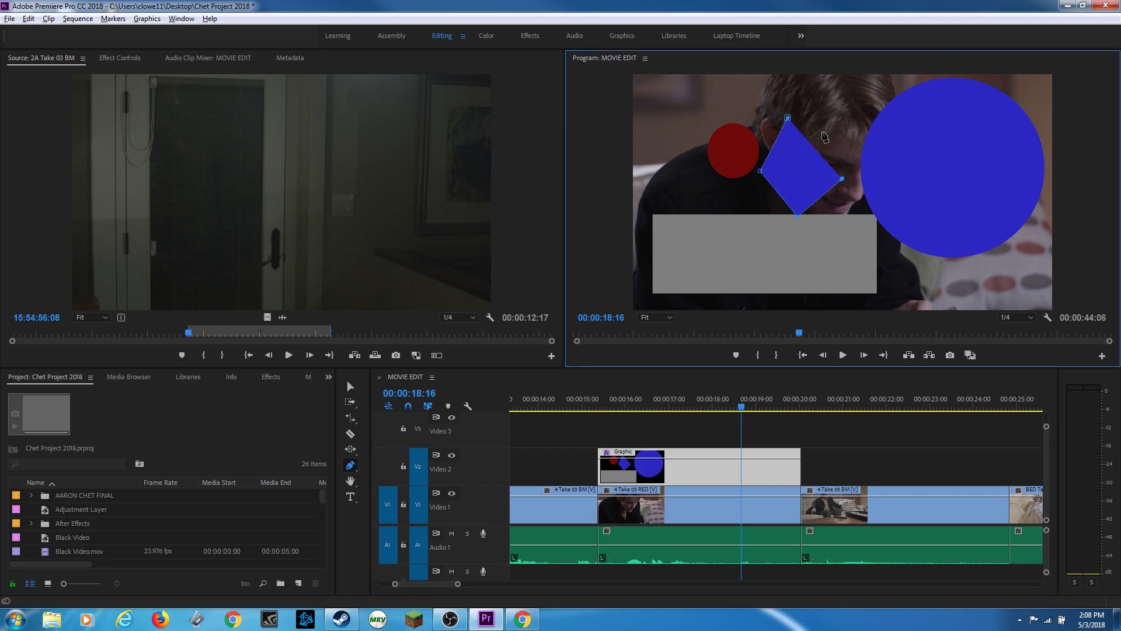
{"action": "left_click", "coordinate": [821, 111]}
{"action": "left_click", "coordinate": [787, 119]}
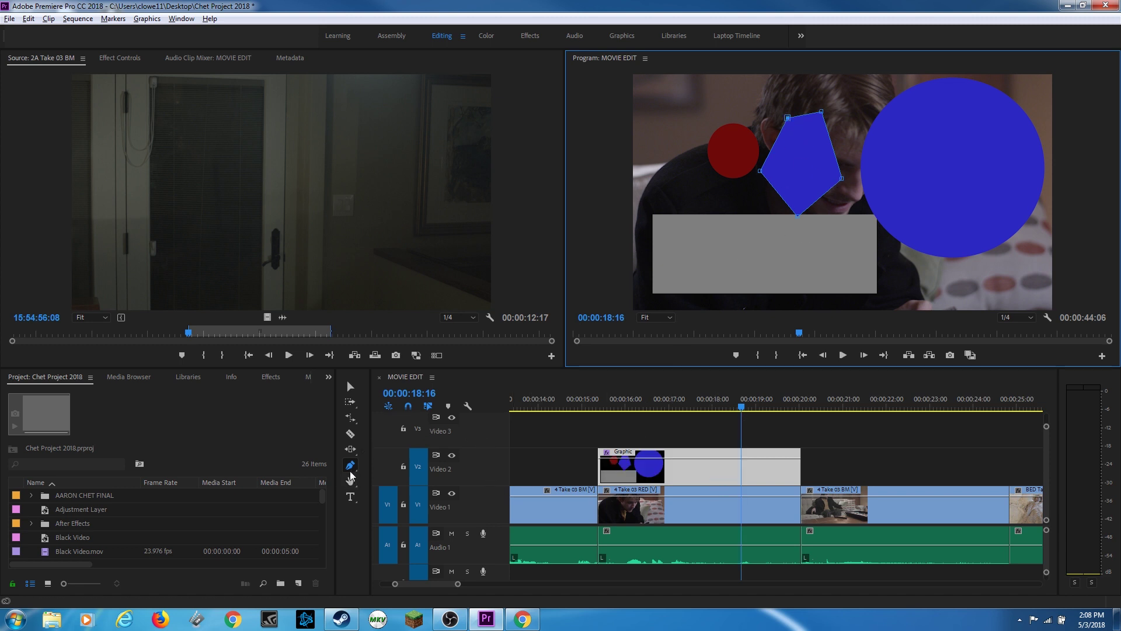
{"action": "left_click", "coordinate": [659, 472]}
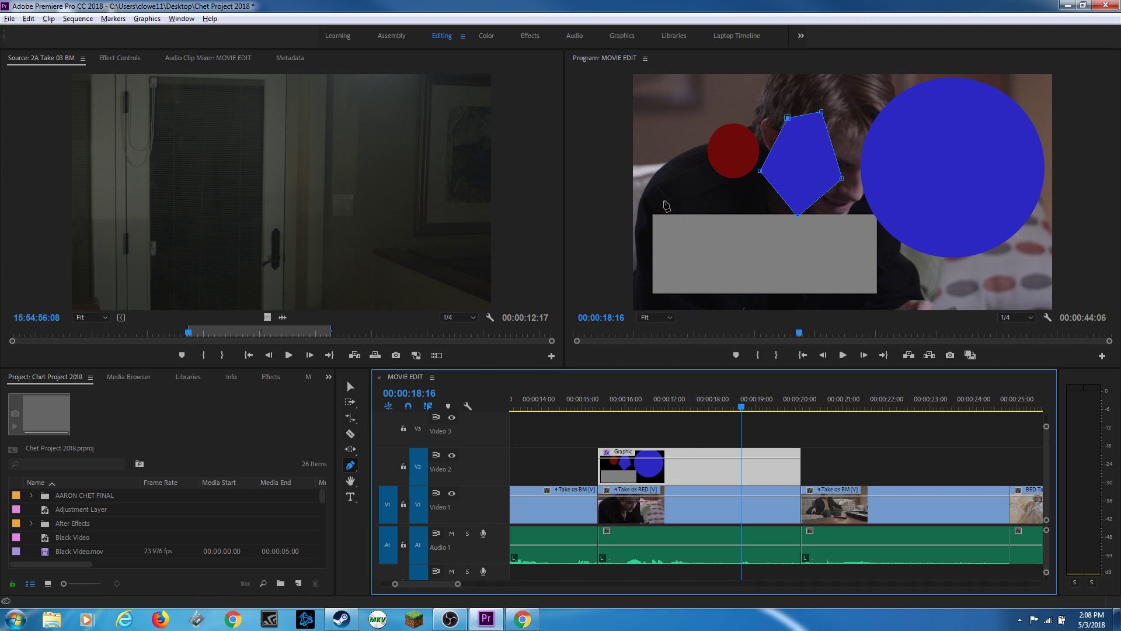
Draw a closed five-anchor curved blue shape over the upper left, then reshape its top curve and left anchor.
{"action": "left_click", "coordinate": [666, 167]}
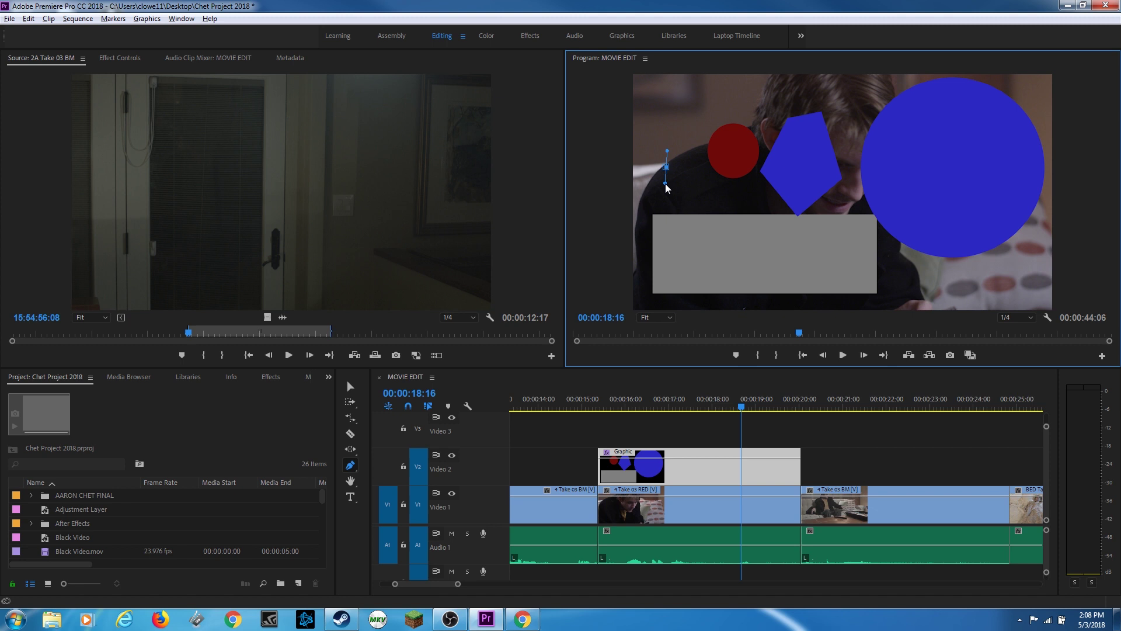
{"action": "left_click_drag", "start_coordinate": [699, 240], "coordinate": [720, 258]}
{"action": "left_click_drag", "start_coordinate": [820, 237], "coordinate": [846, 213]}
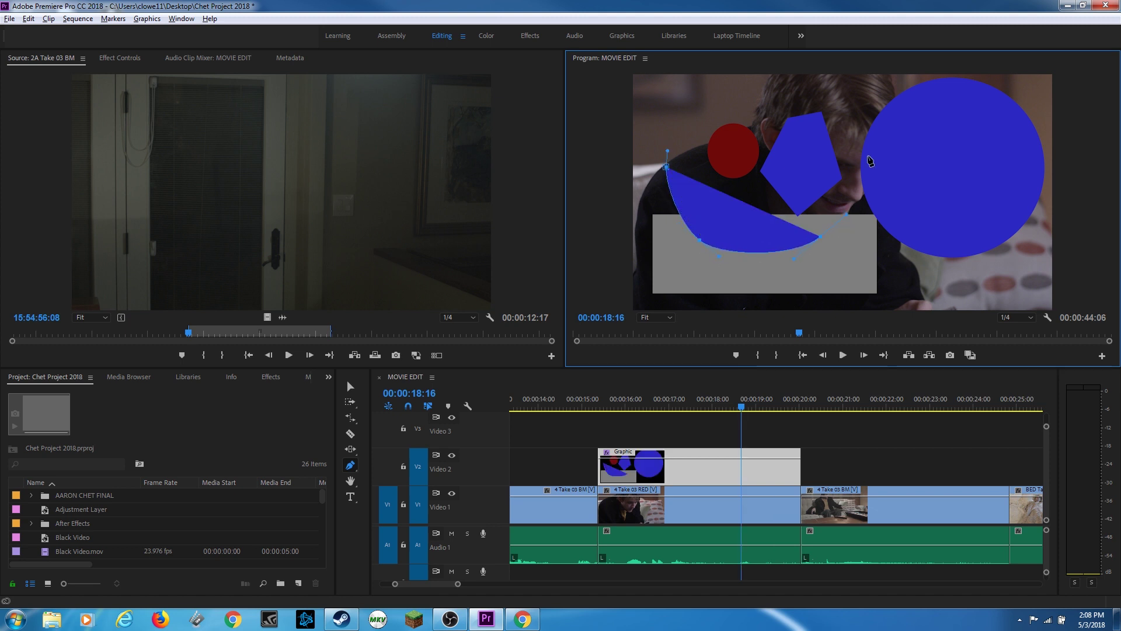
{"action": "left_click_drag", "start_coordinate": [863, 108], "coordinate": [860, 99]}
{"action": "left_click_drag", "start_coordinate": [753, 93], "coordinate": [709, 104]}
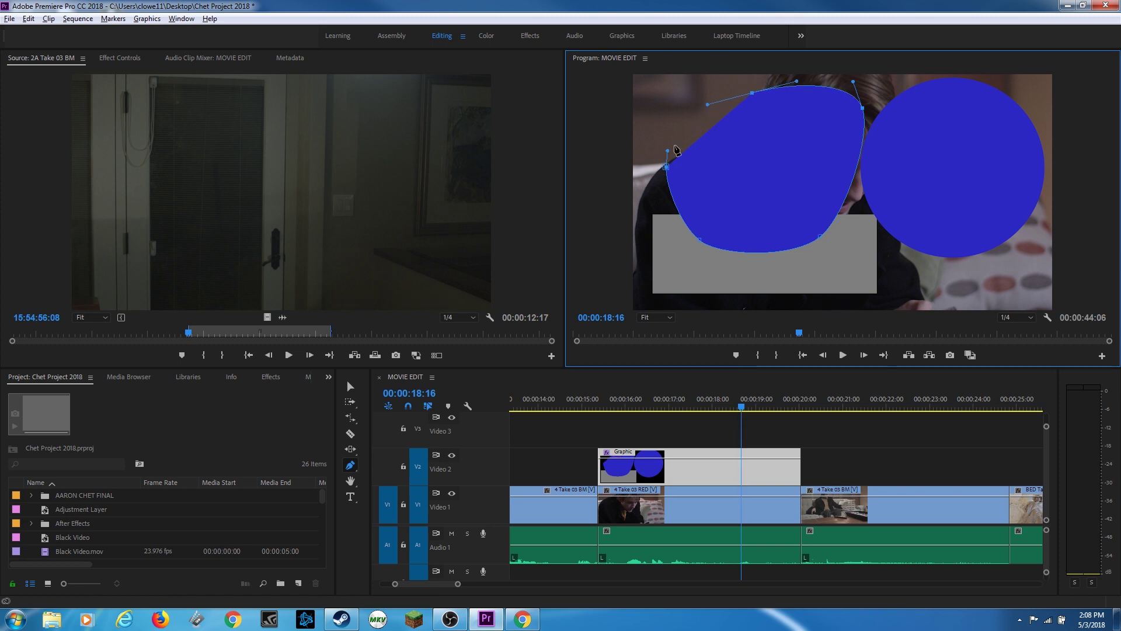
{"action": "left_click", "coordinate": [667, 168]}
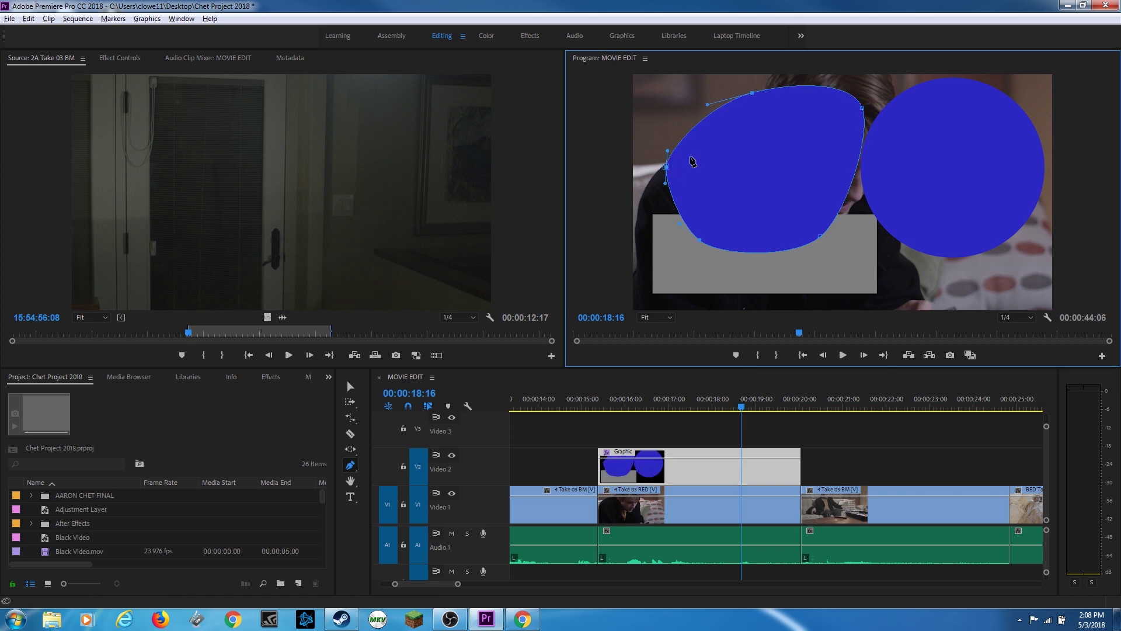
{"action": "left_click_drag", "start_coordinate": [709, 105], "coordinate": [696, 103]}
{"action": "left_click_drag", "start_coordinate": [666, 167], "coordinate": [673, 158]}
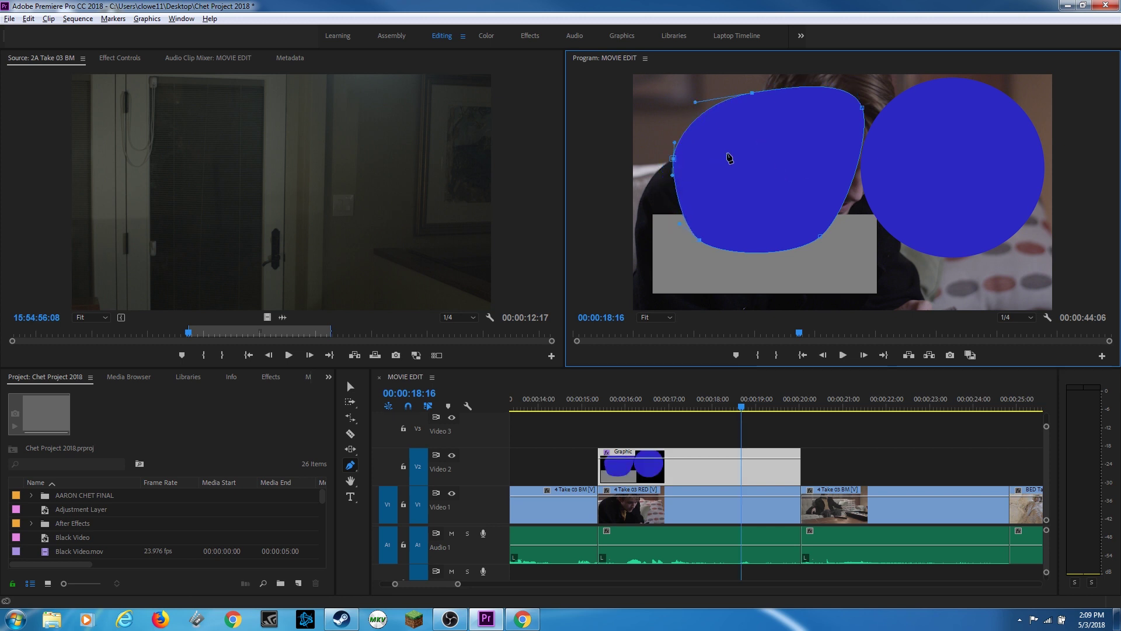